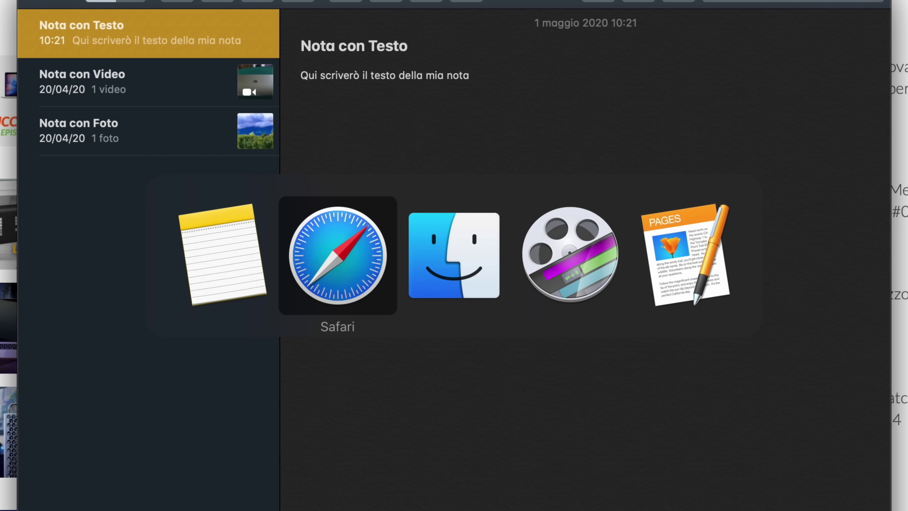
# Cycle repeatedly through the open applications in the app switcher and switch to Safari.
pyautogui.press('super+Tab')
pyautogui.press('super+Tab')
pyautogui.press('super+Tab')
pyautogui.press('super+Tab')
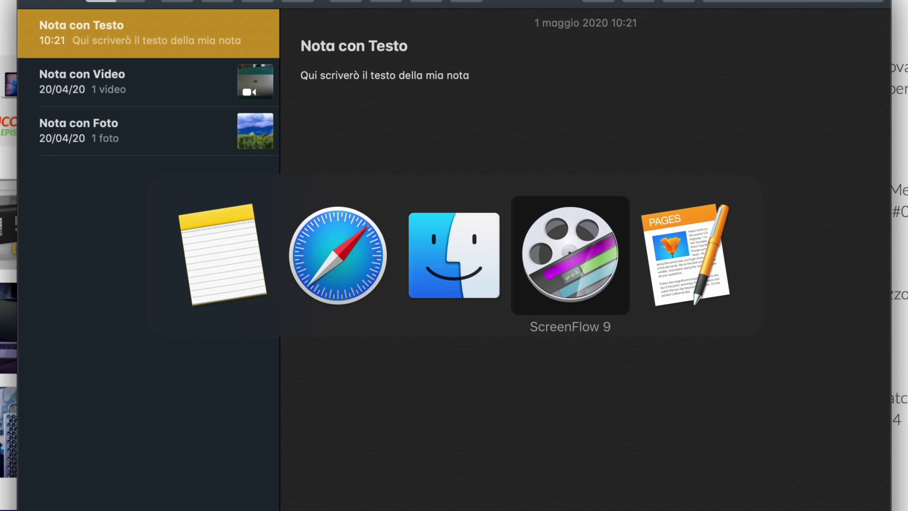
pyautogui.press('super+Tab')
pyautogui.press('super+Tab')
pyautogui.press('super+Tab')
pyautogui.press('super+Tab')
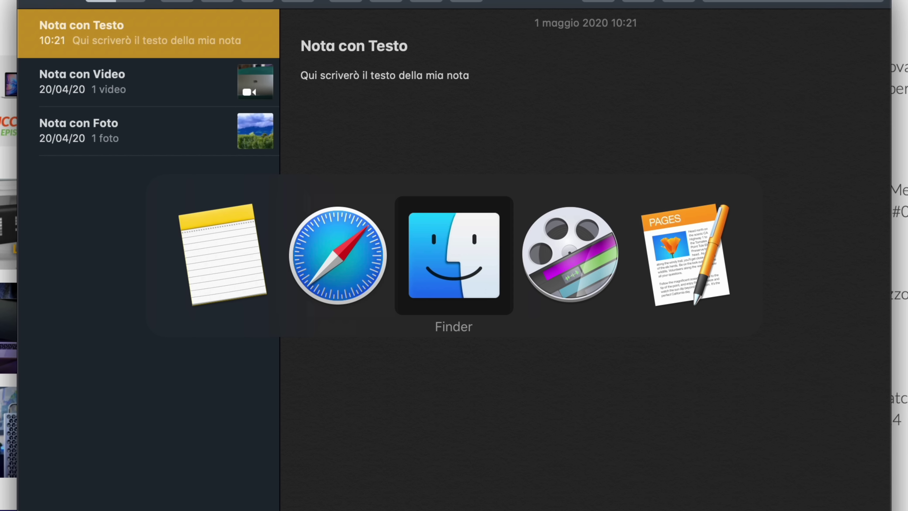
pyautogui.press('super+Tab')
pyautogui.press('super+Tab')
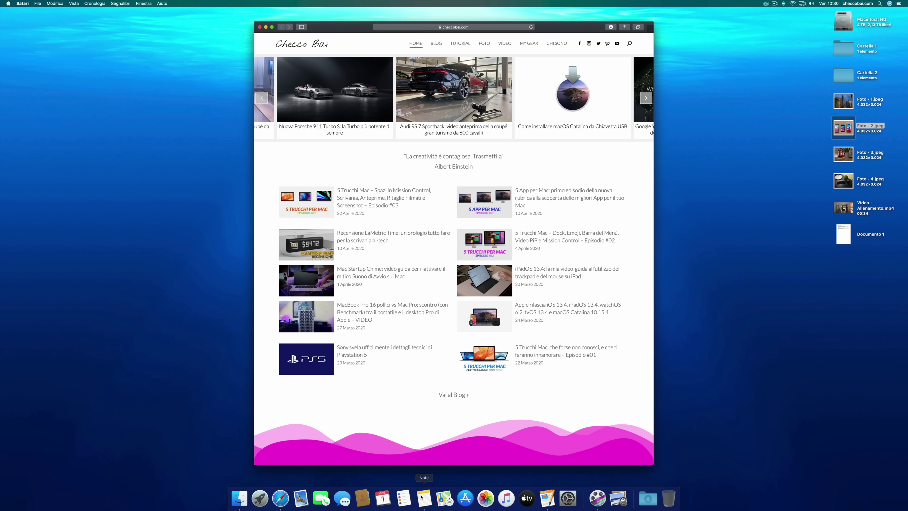
# Move the app switcher selection back and forth among the open applications and switch to Notes.
pyautogui.press('super+Tab')
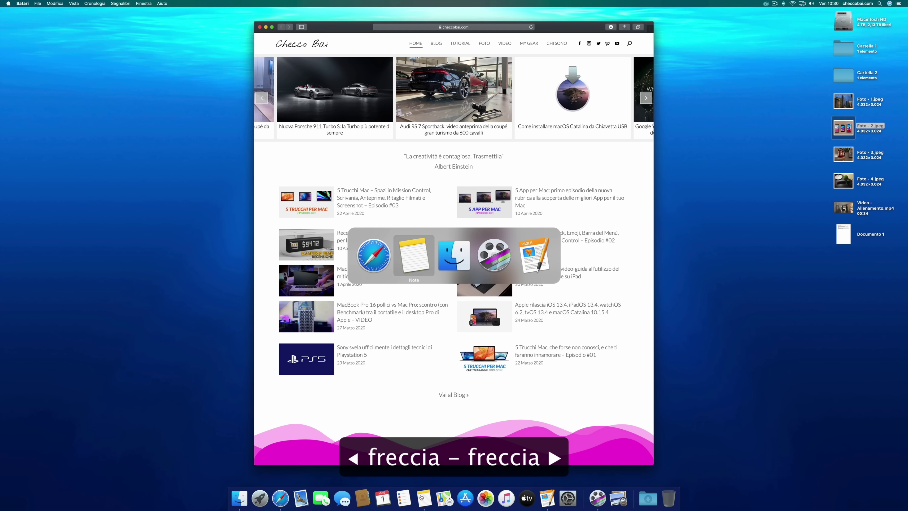
pyautogui.press('Right')
pyautogui.press('Right')
pyautogui.press('Left')
pyautogui.press('Left')
pyautogui.press('Left')
pyautogui.press('Right')
pyautogui.press('Right')
pyautogui.press('Right')
pyautogui.press('Right')
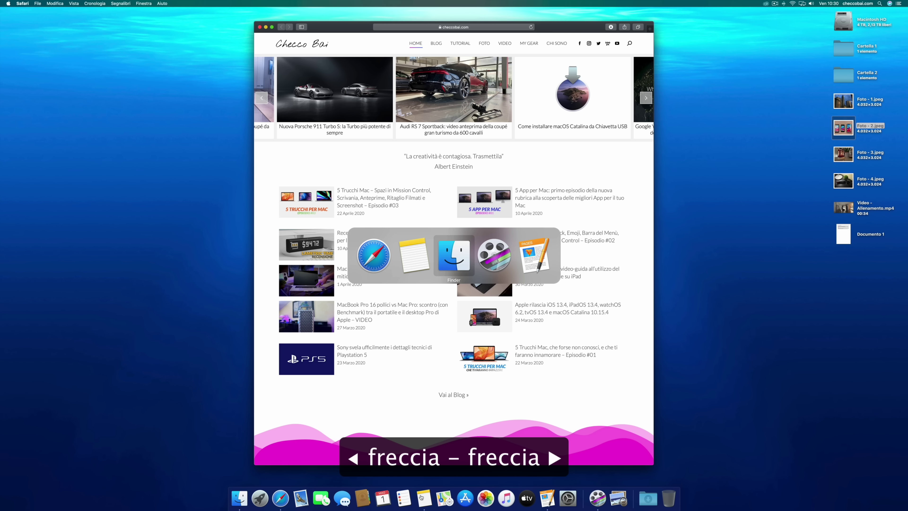
pyautogui.press('Left')
pyautogui.press('Left')
pyautogui.press('Left')
pyautogui.press('Left')
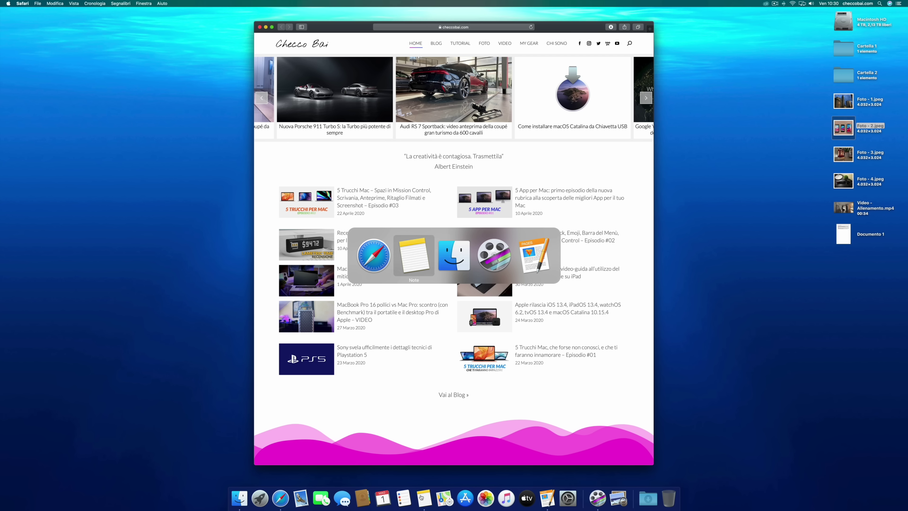
pyautogui.press('Right')
pyautogui.press('super')
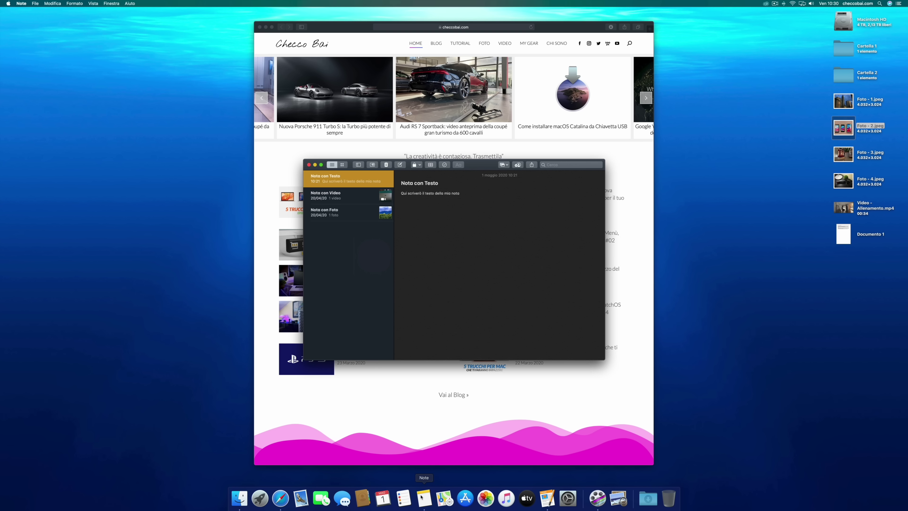
# Switch to Safari with the app switcher, and return to Notes by picking its icon in the switcher.
pyautogui.press('super+Tab')
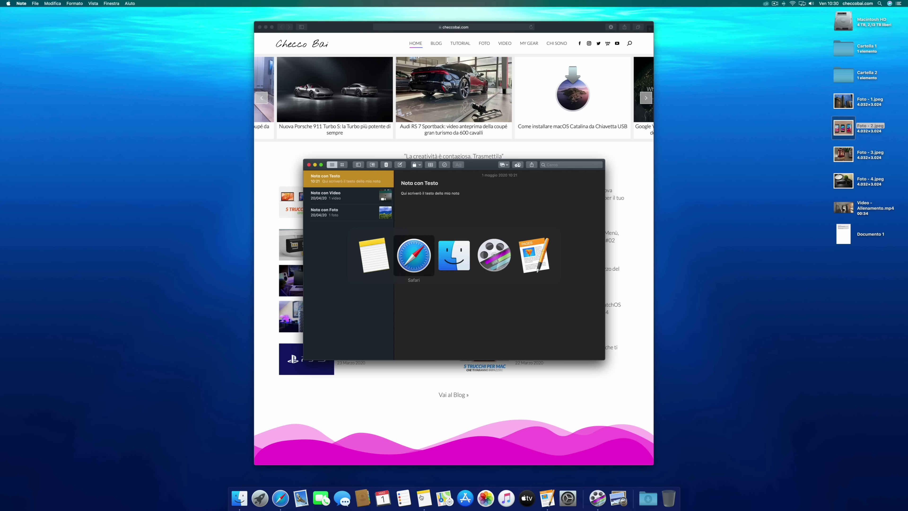
pyautogui.press('super')
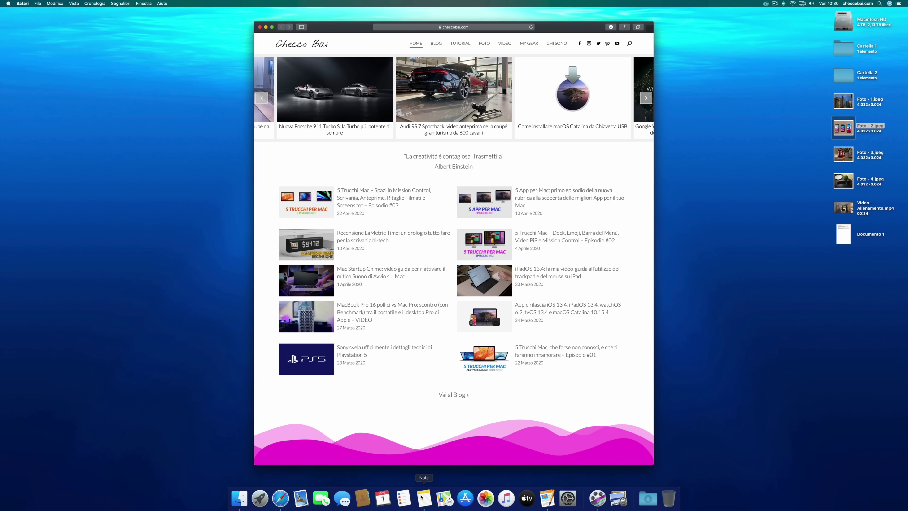
pyautogui.press('super+Tab')
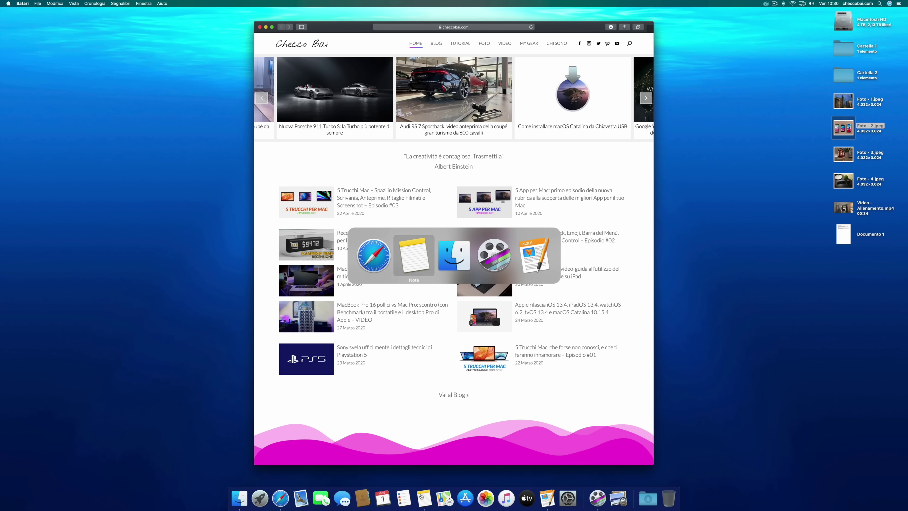
pyautogui.click(403, 255)
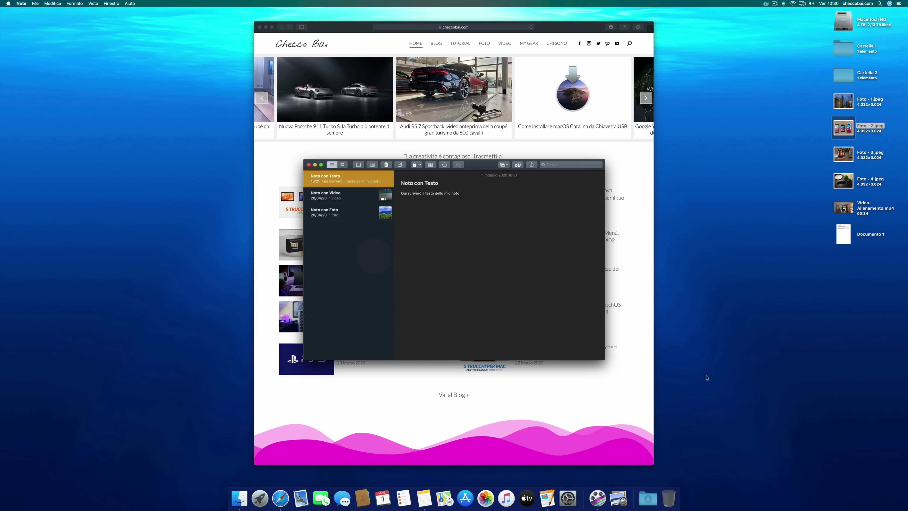
# Open the desktop images Foto - 1.jpeg and Foto - 2.jpeg in Preview, and bring the Safari window to the front.
pyautogui.doubleClick(843, 104)
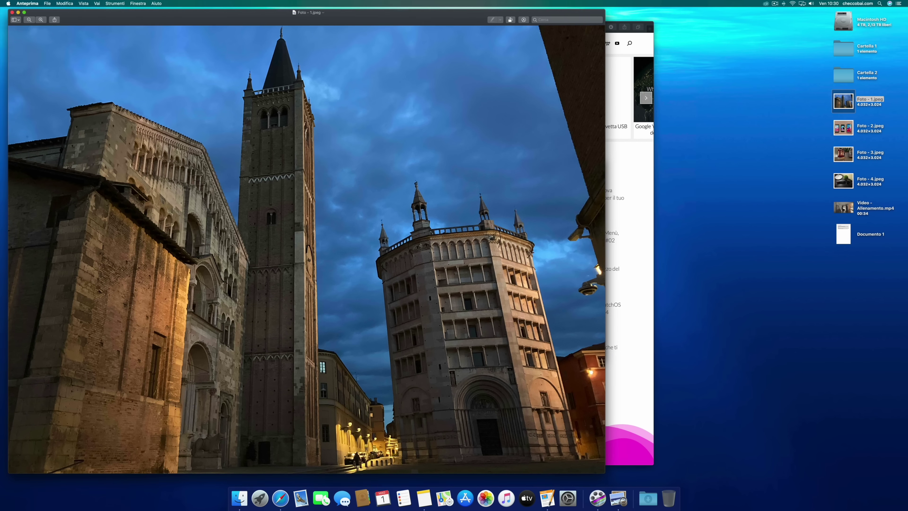
pyautogui.doubleClick(842, 128)
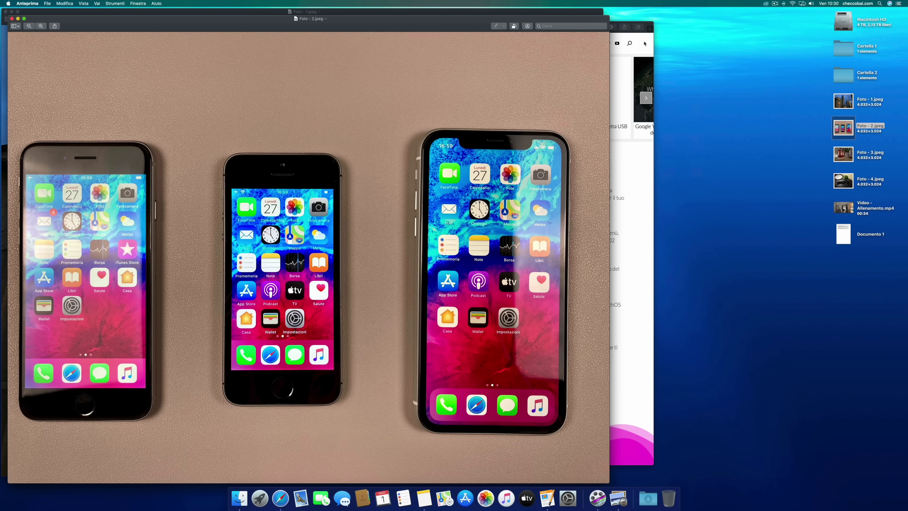
pyautogui.click(645, 43)
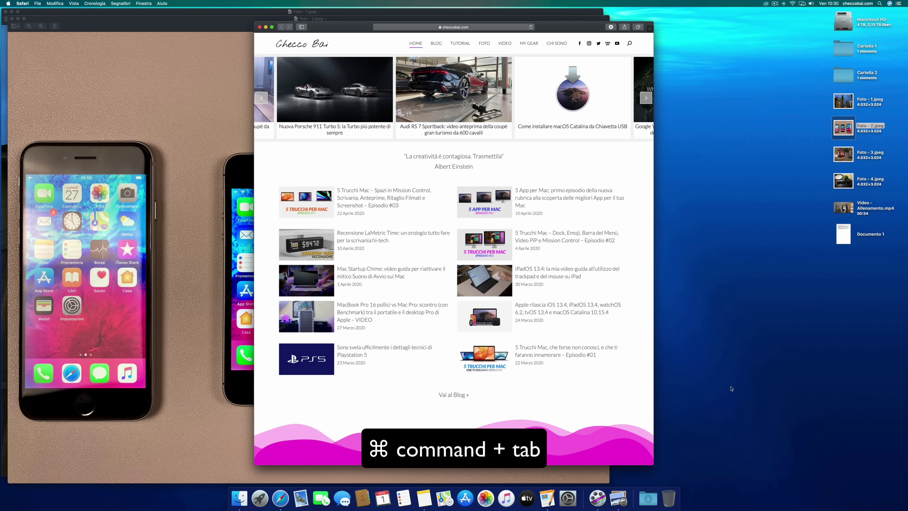
# Switch to Preview, show all its open windows from the app switcher, and bring Foto - 1.jpeg to the front.
pyautogui.press('super+Tab')
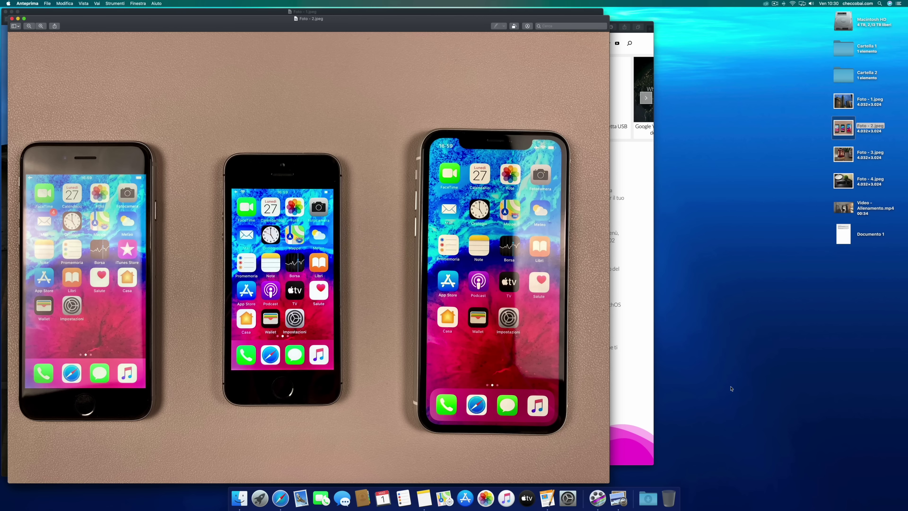
pyautogui.press('super+Tab')
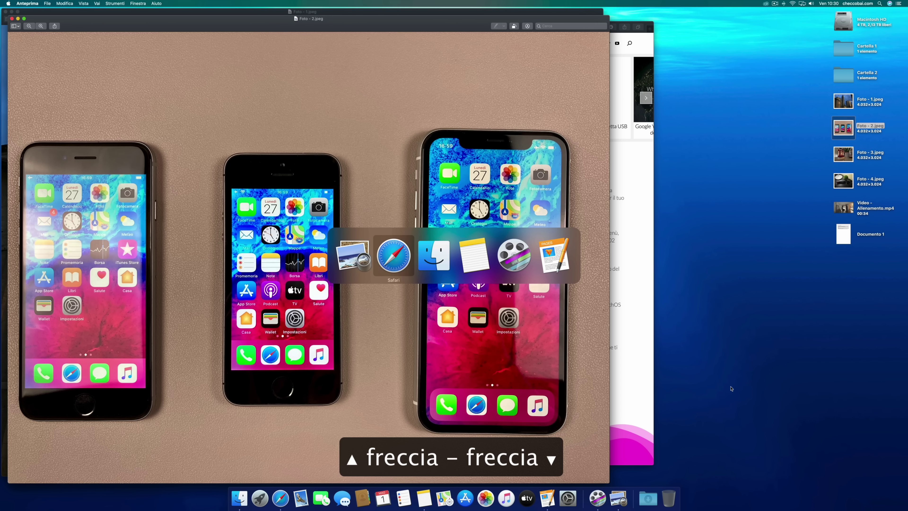
pyautogui.press('super+Left')
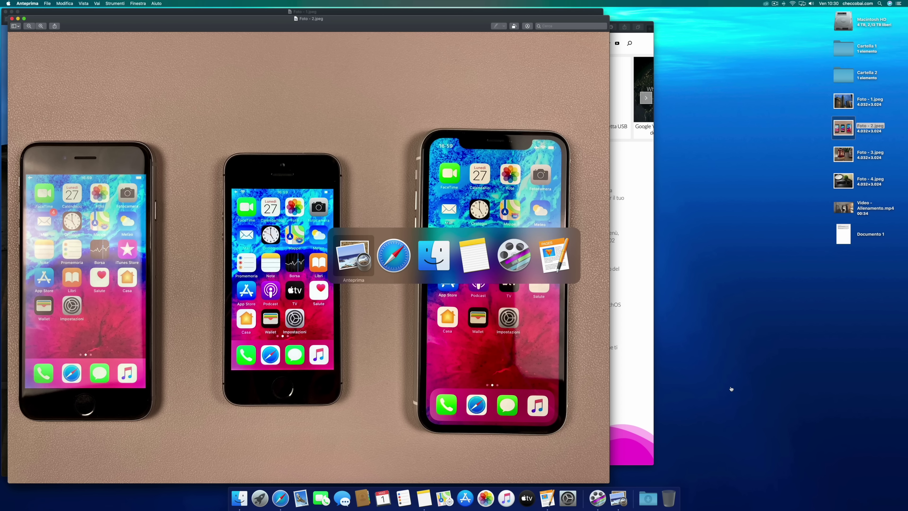
pyautogui.press('super+Down')
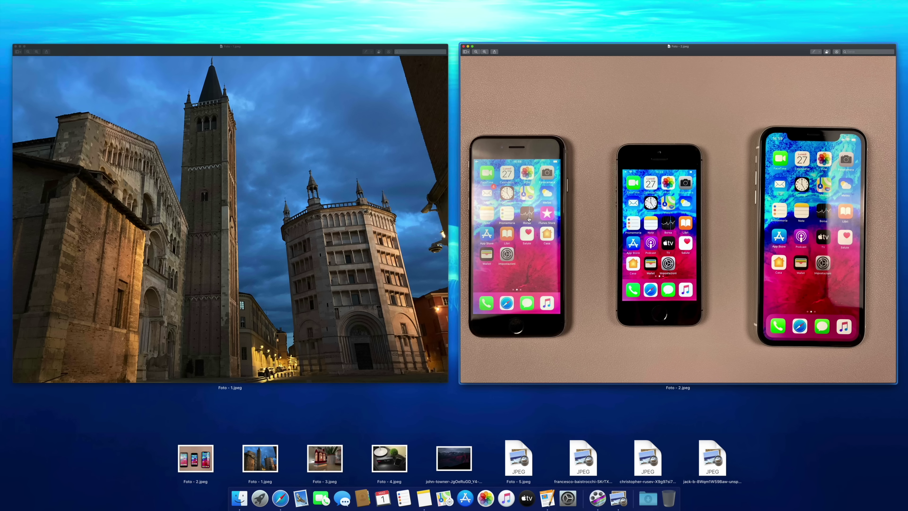
pyautogui.click(360, 211)
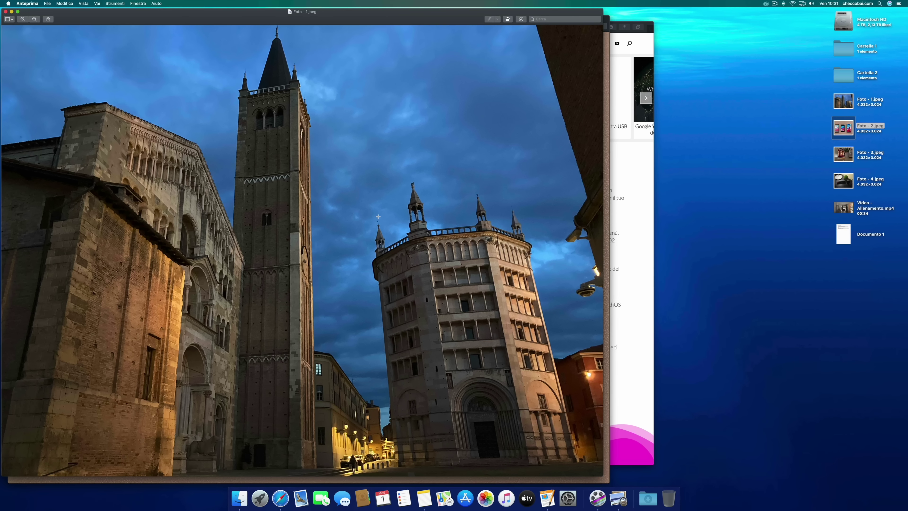
# Display Preview's open windows again from the app switcher and choose the Foto - 1.jpeg window.
pyautogui.press('super+Tab')
pyautogui.press('super+shift+Tab')
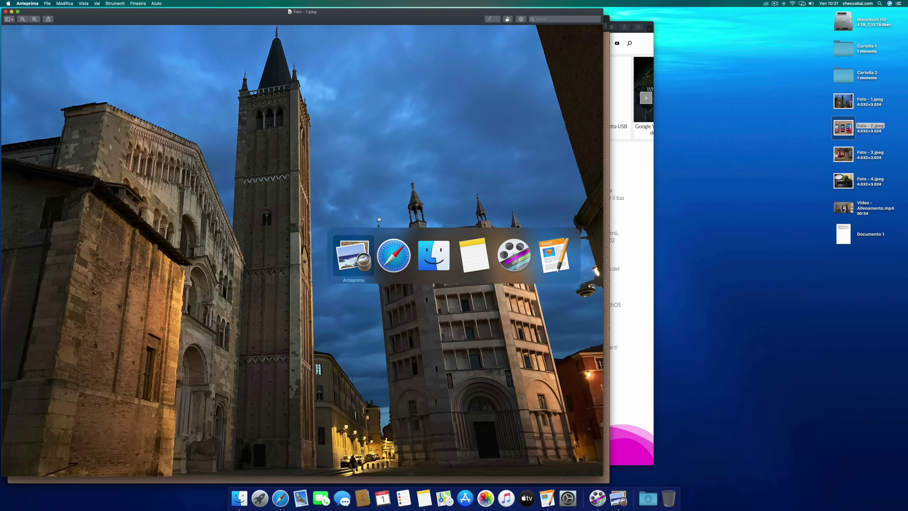
pyautogui.press('super+Down')
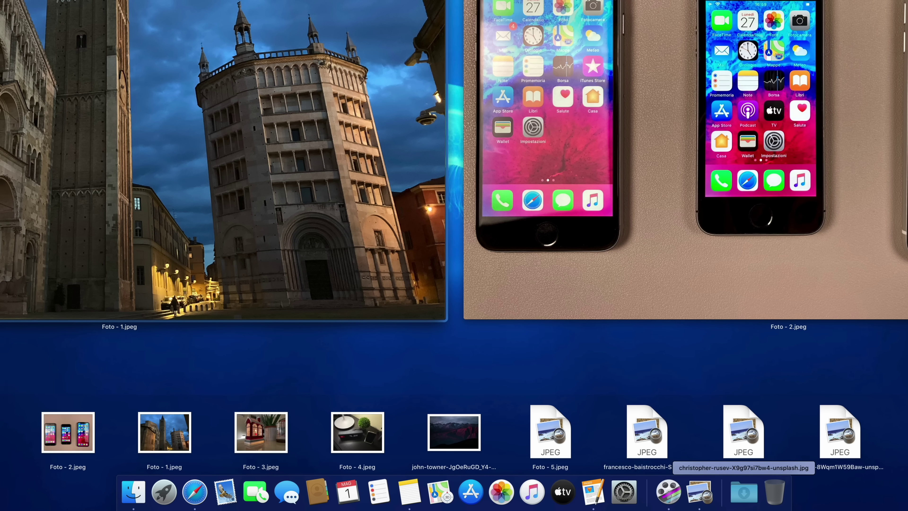
pyautogui.click(347, 45)
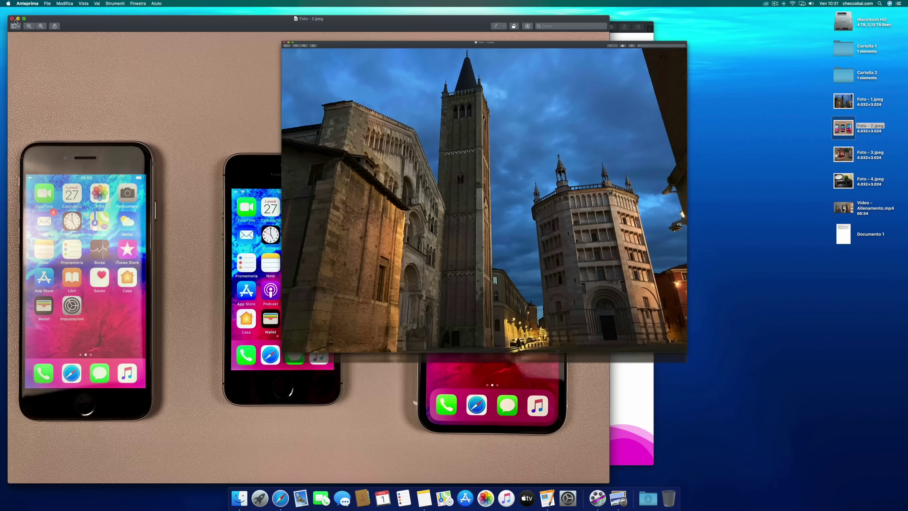
# Close both photo windows in Preview, the Safari window and the Notes window to clear the desktop.
pyautogui.press('super+w')
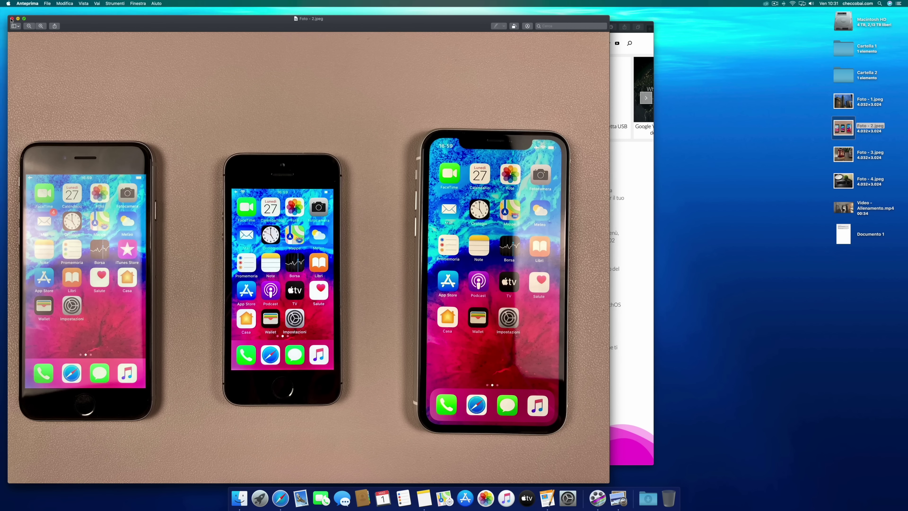
pyautogui.click(10, 20)
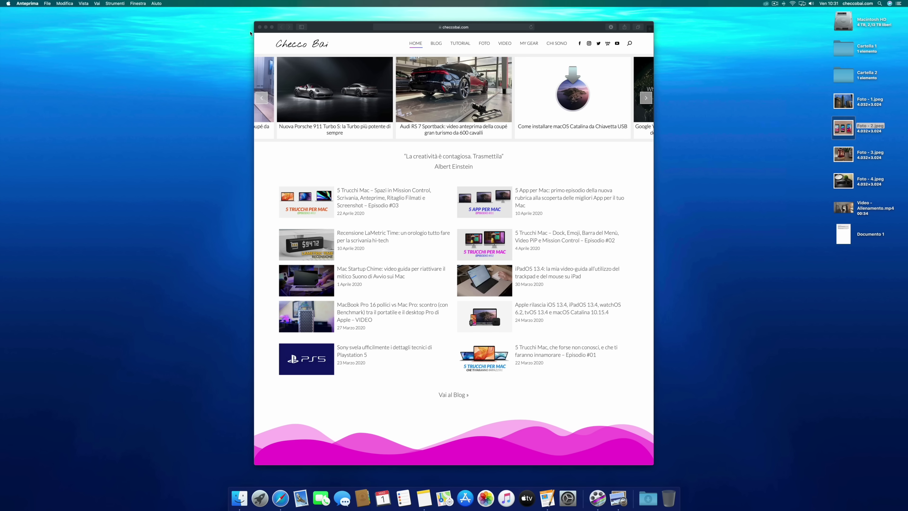
pyautogui.click(259, 27)
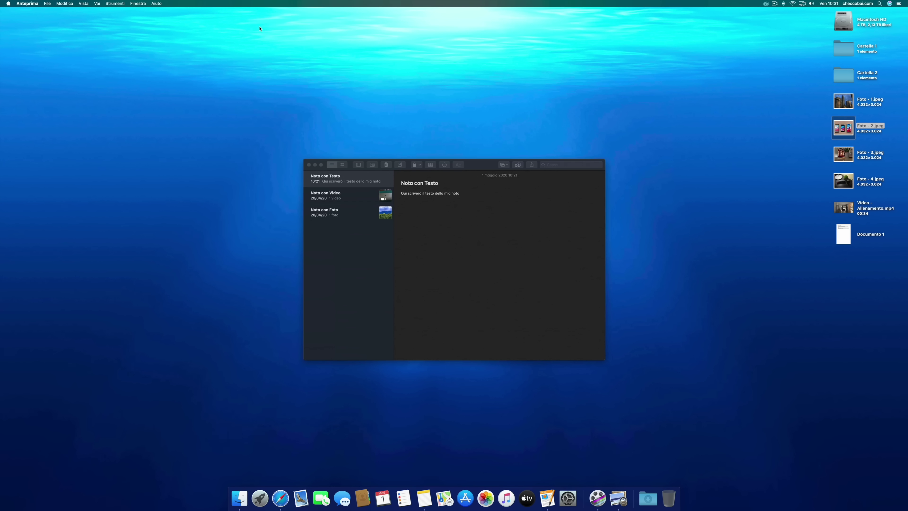
pyautogui.click(307, 165)
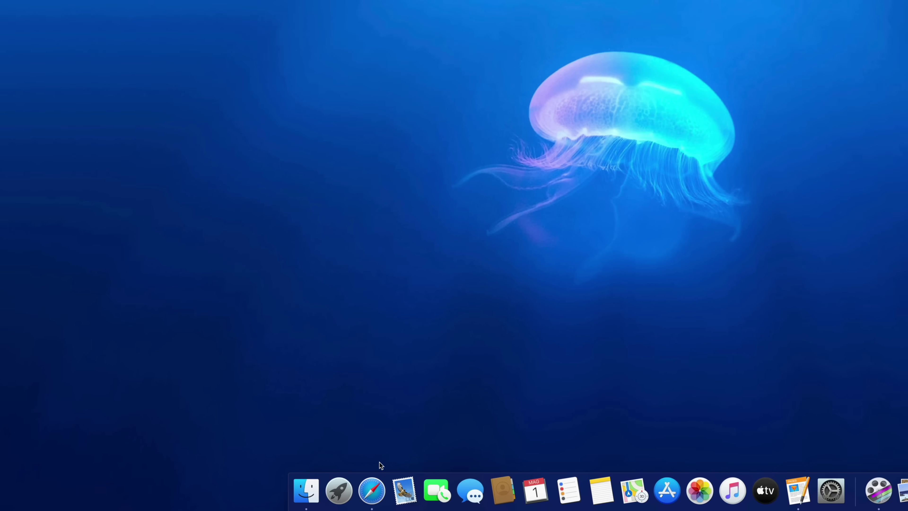
# Open Safari and close only its window, and quit the application completely after reopening it.
pyautogui.click(374, 487)
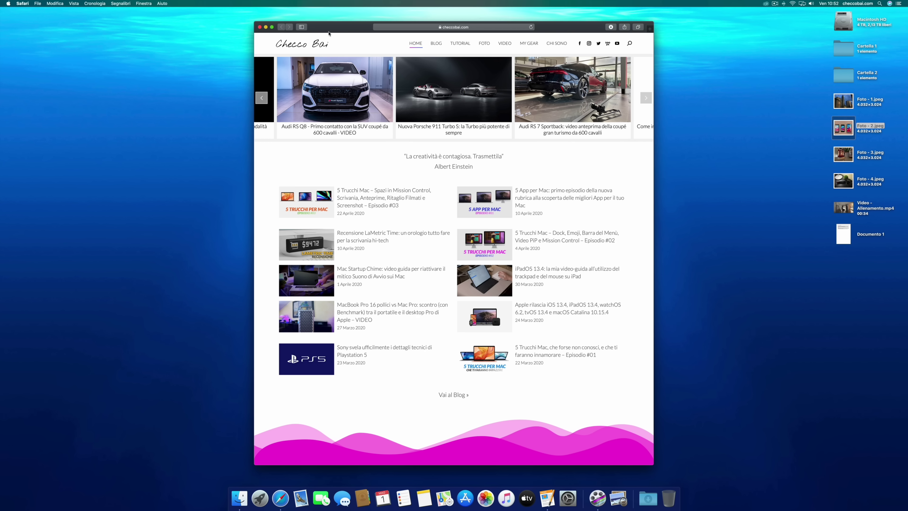
pyautogui.click(260, 27)
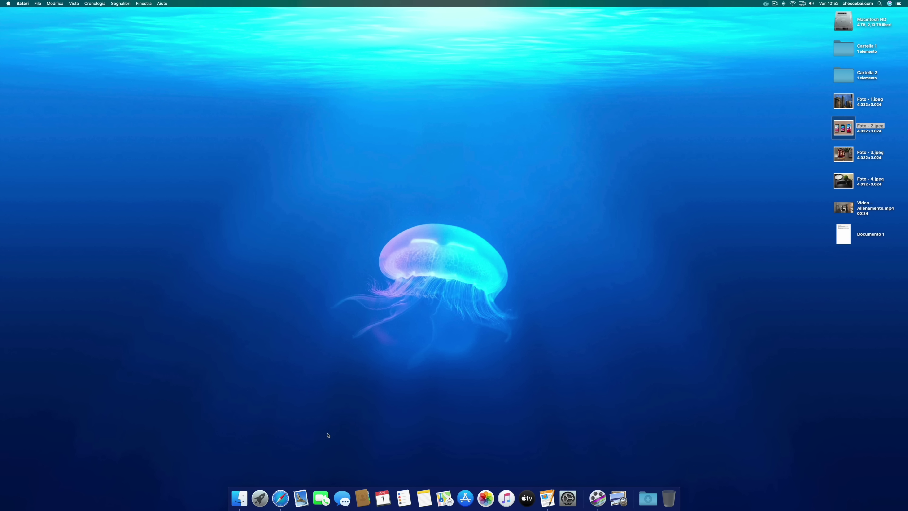
pyautogui.click(282, 497)
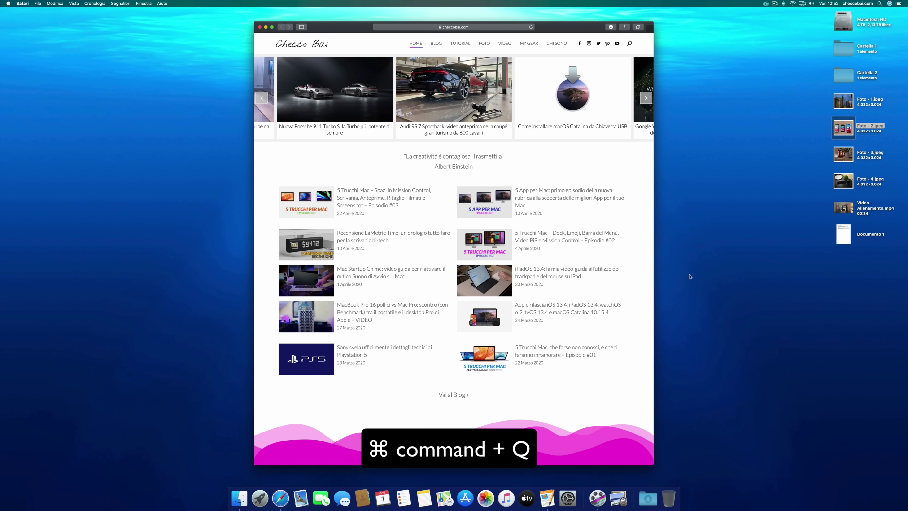
pyautogui.press('super+q')
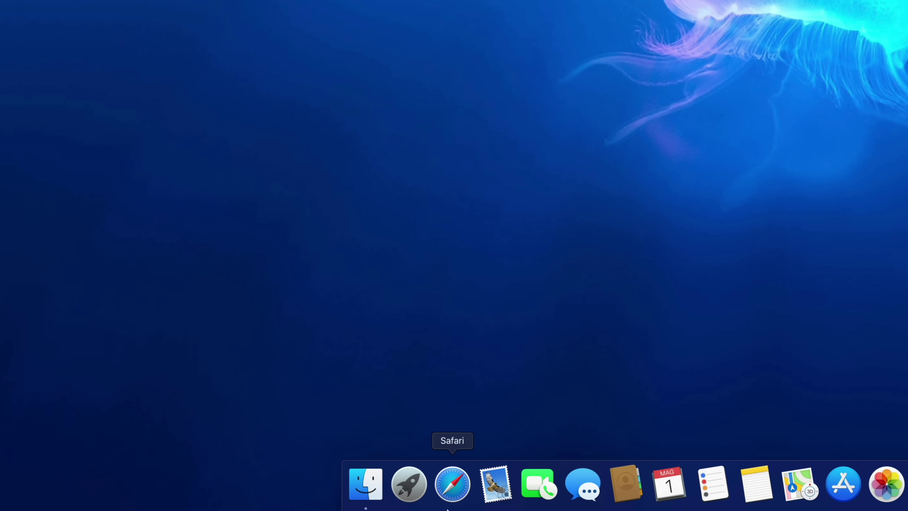
# Relaunch Safari and quit it with its Esci da Safari command.
pyautogui.click(453, 485)
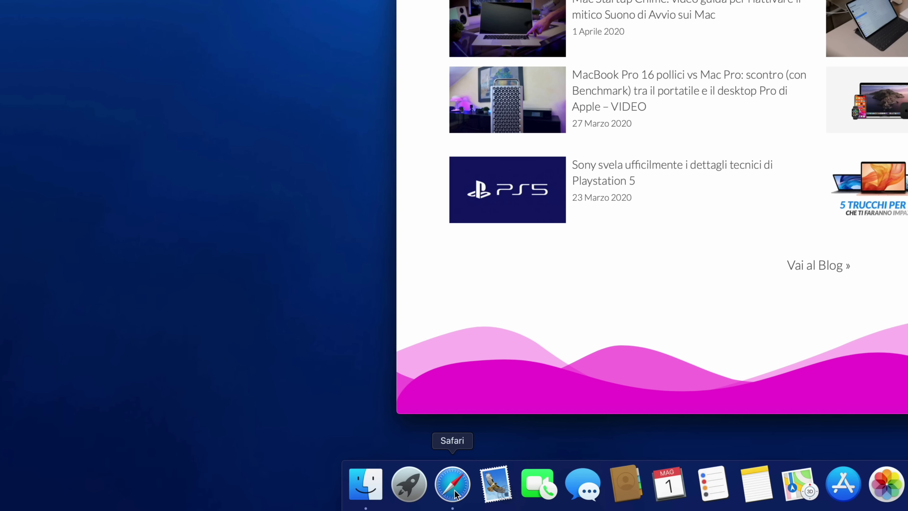
pyautogui.rightClick(455, 494)
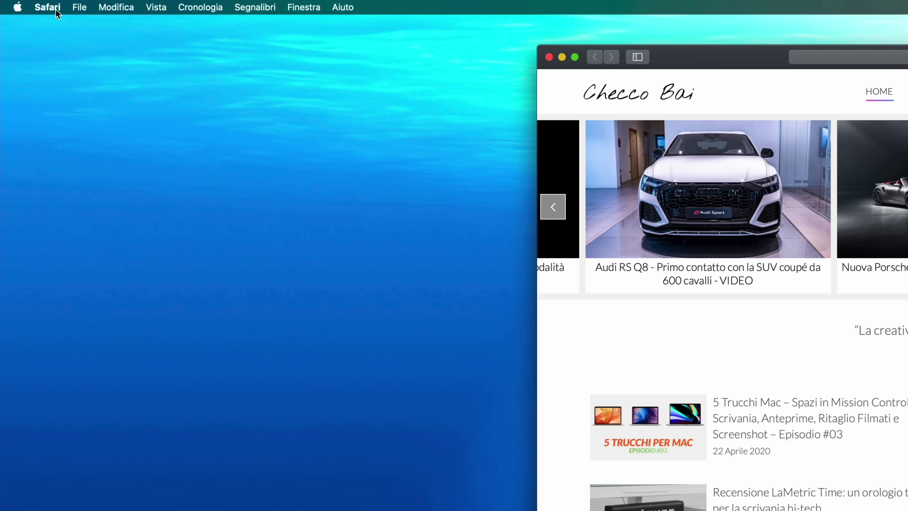
pyautogui.click(54, 9)
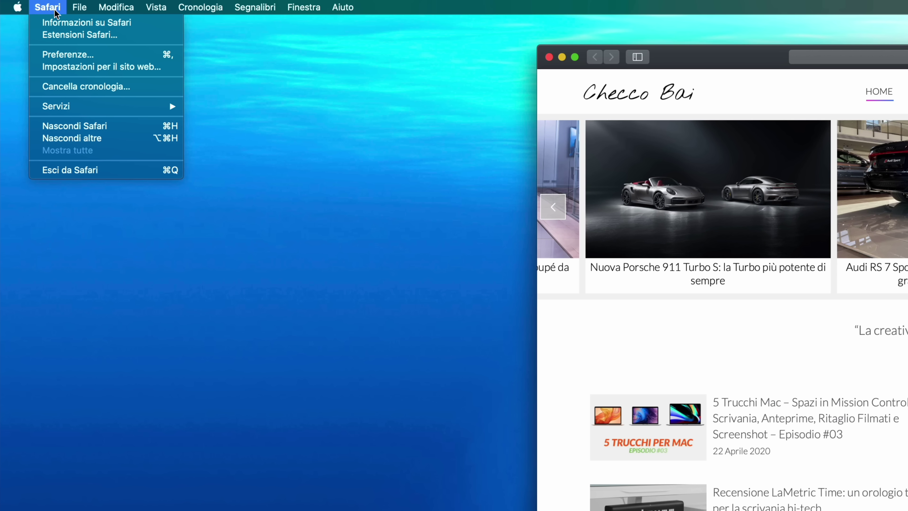
pyautogui.click(113, 169)
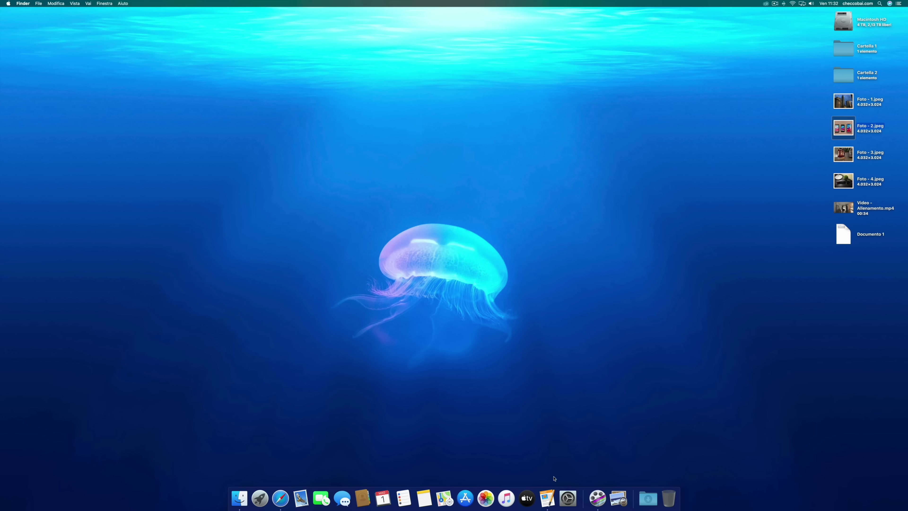
# In Pages, paste a copy of the "Spero che anche questi nuovi Trucchi" paragraph at the document's end and cut the original paragraph.
pyautogui.click(548, 497)
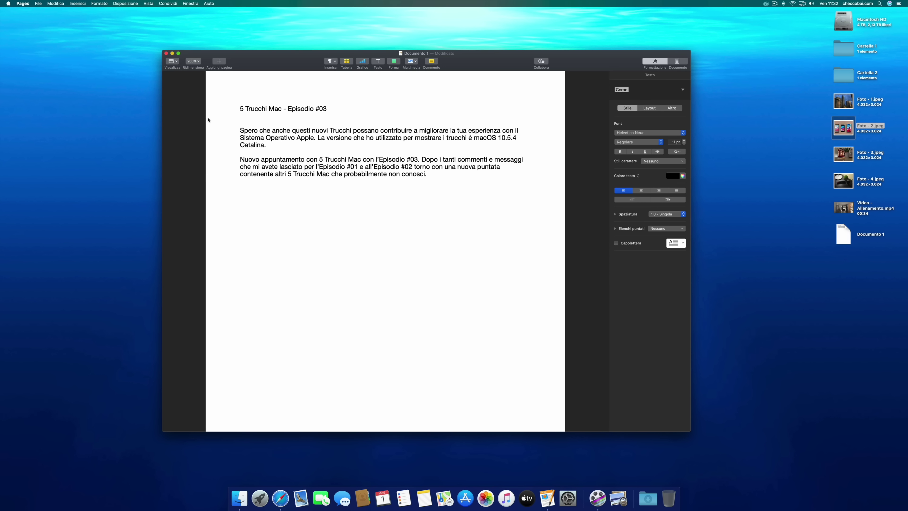
pyautogui.moveTo(239, 128); pyautogui.dragTo(270, 144)
pyautogui.press('super+c')
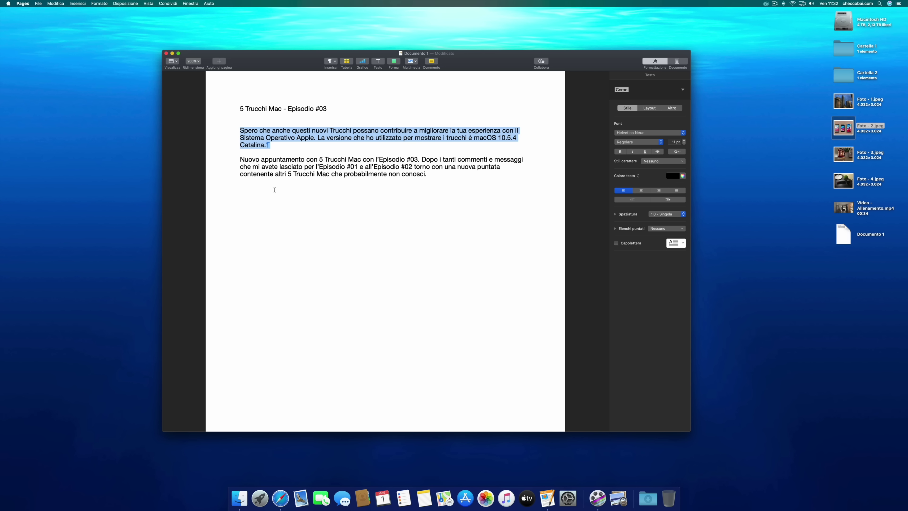
pyautogui.click(243, 191)
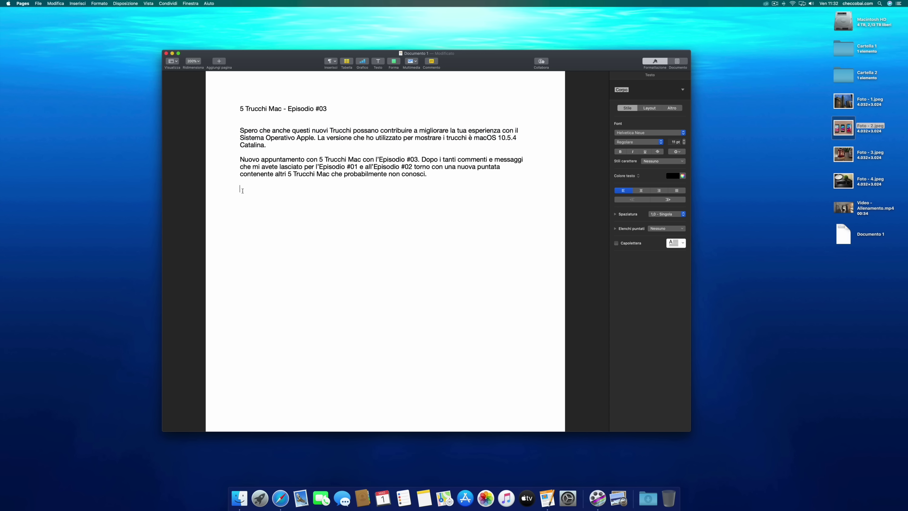
pyautogui.press('super+v')
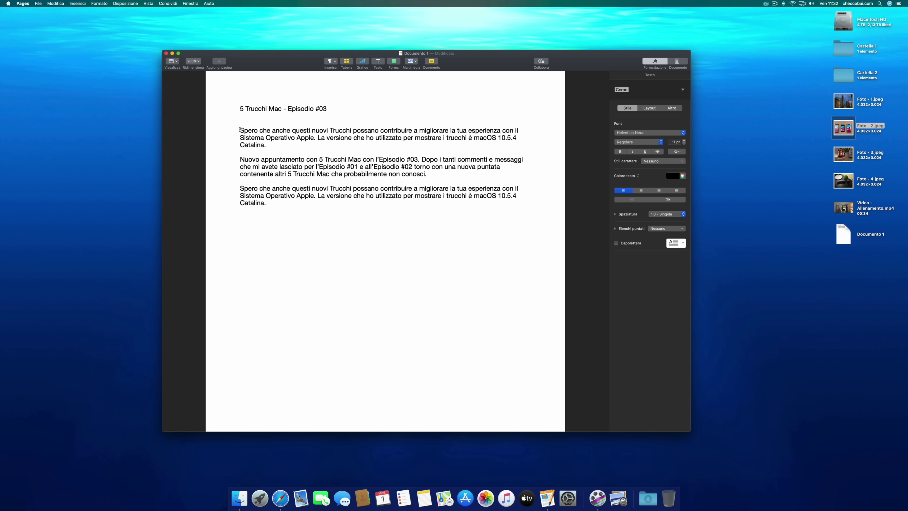
pyautogui.moveTo(241, 131); pyautogui.dragTo(269, 143)
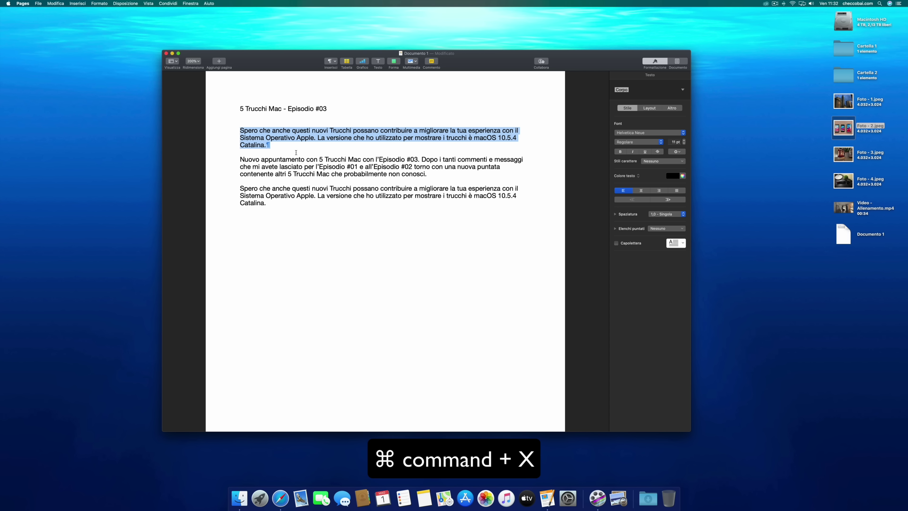
pyautogui.press('super+x')
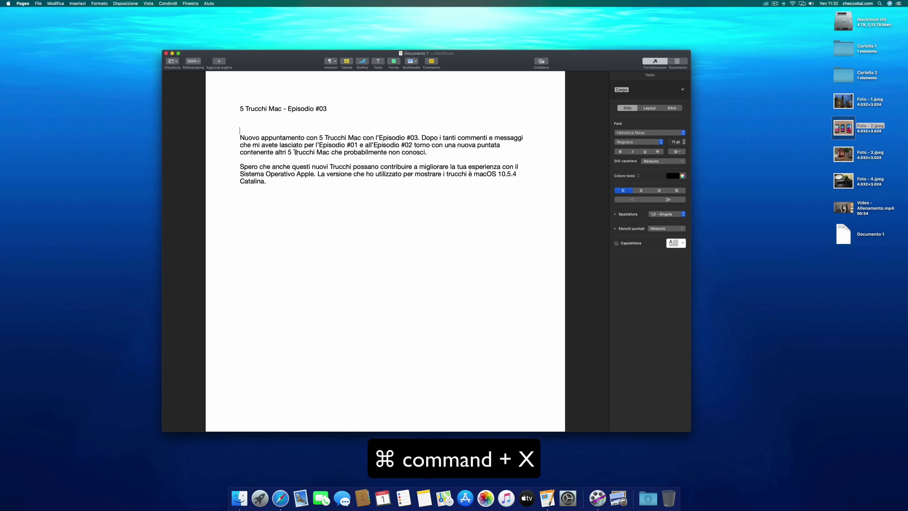
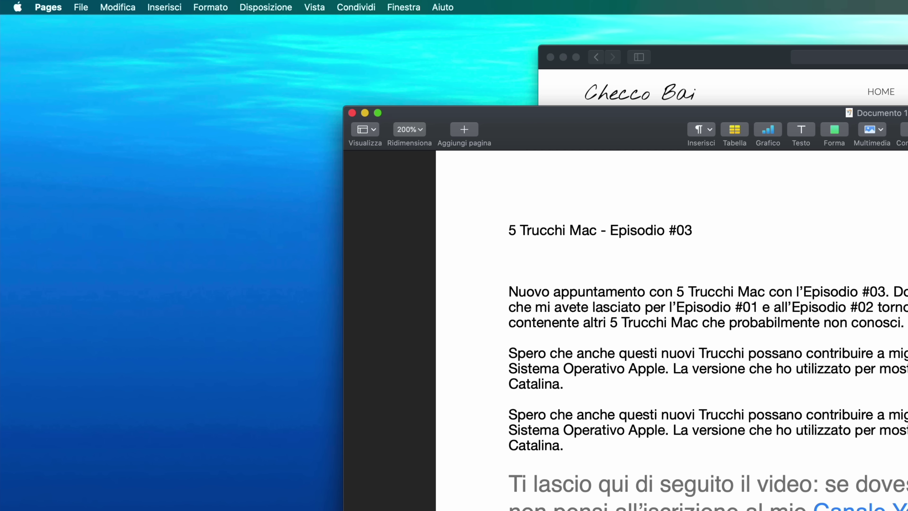
# Undo the formatted paste and paste the copied text again at the document's end, matching the document's style.
pyautogui.click(136, 8)
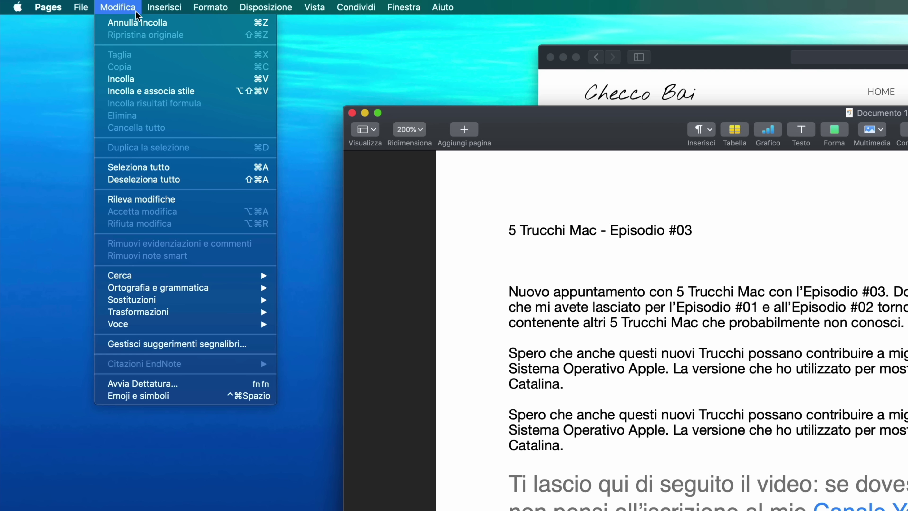
pyautogui.click(139, 21)
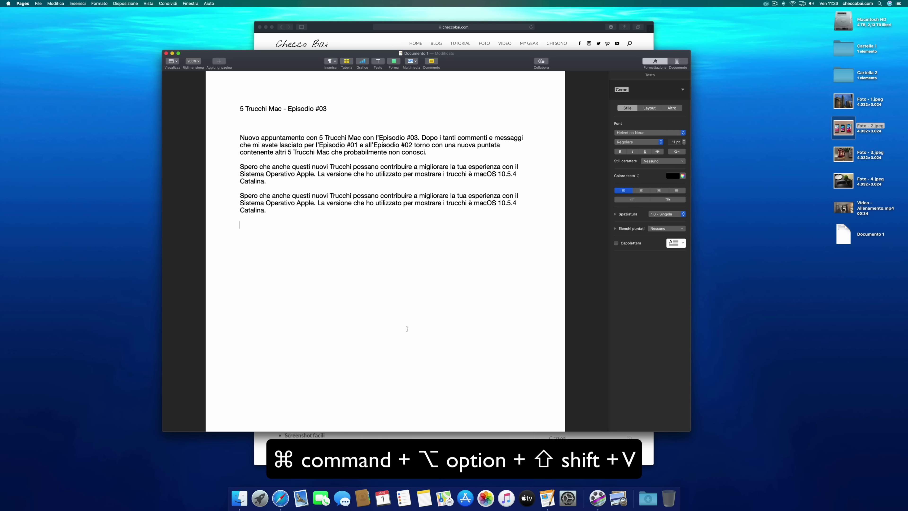
pyautogui.press('super+alt+shift+v')
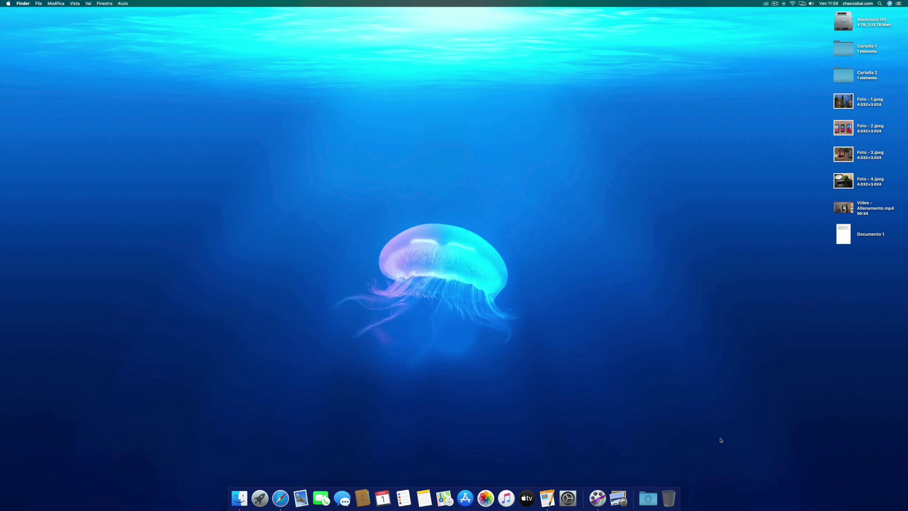
# Move Foto - 1.jpeg from the desktop to the Trash and undo the deletion.
pyautogui.moveTo(841, 103); pyautogui.dragTo(672, 505)
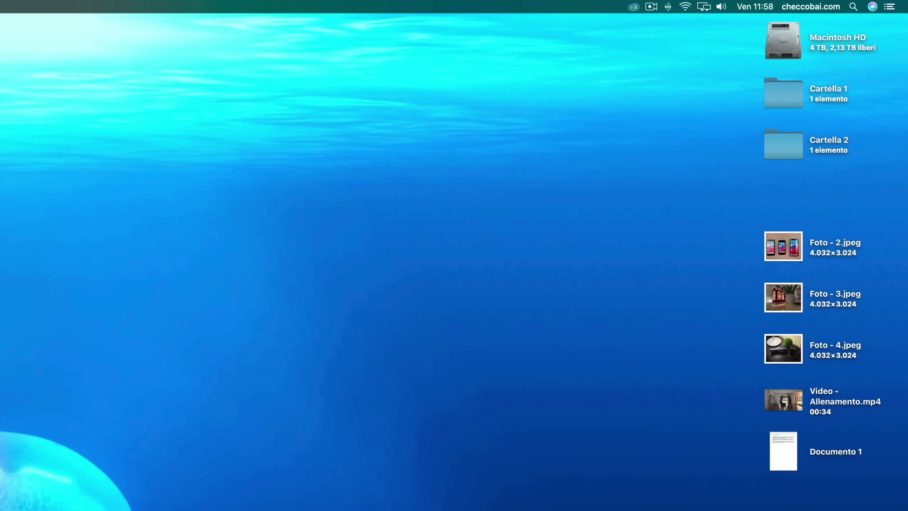
pyautogui.press('super+z')
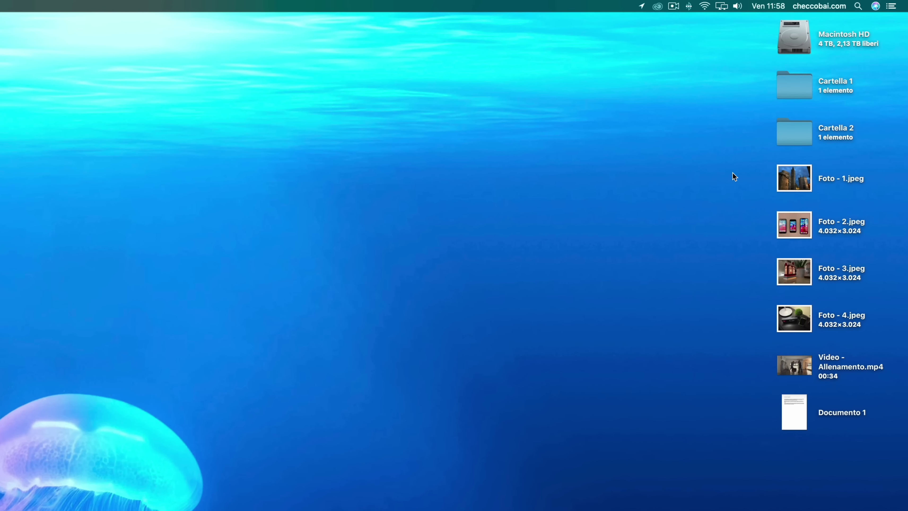
# Try moving the four desktop photos into Cartella 2, undo that move and put them in Cartella 1 instead.
pyautogui.moveTo(809, 100); pyautogui.dragTo(849, 183)
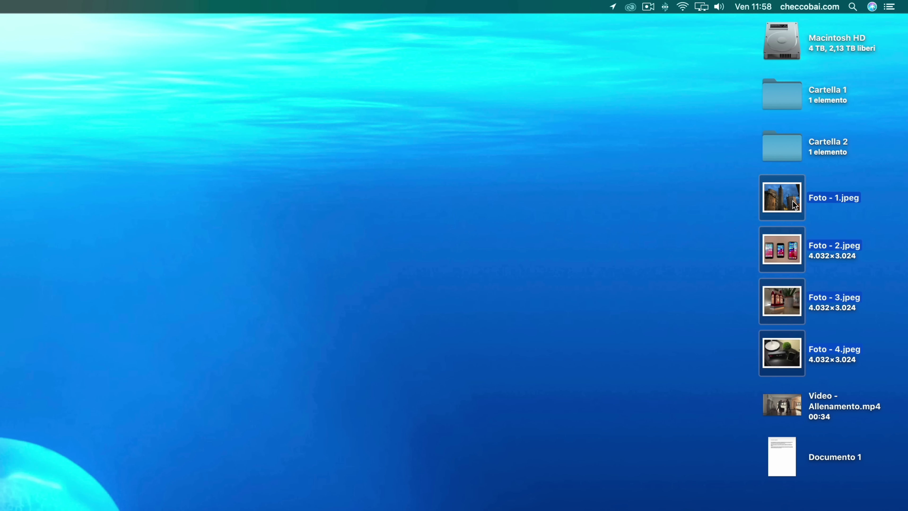
pyautogui.moveTo(793, 201); pyautogui.dragTo(788, 159)
pyautogui.press('super+z')
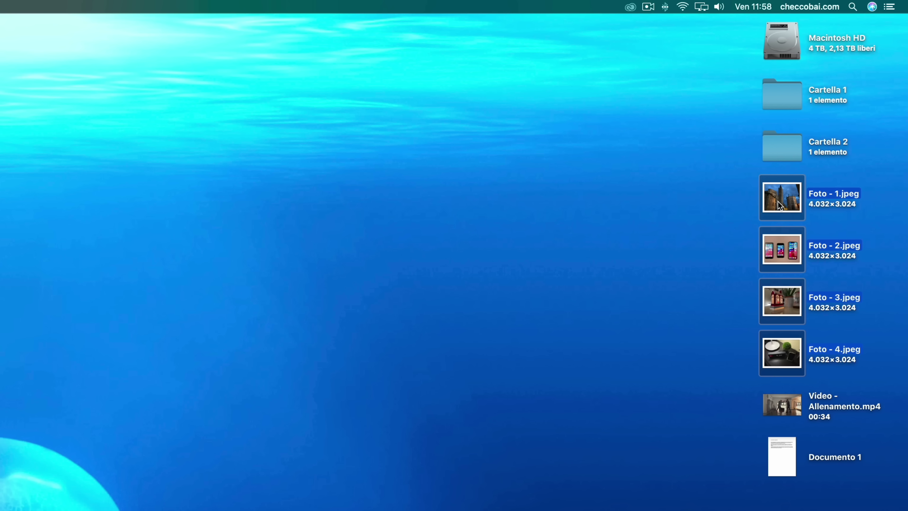
pyautogui.moveTo(778, 201); pyautogui.dragTo(778, 101)
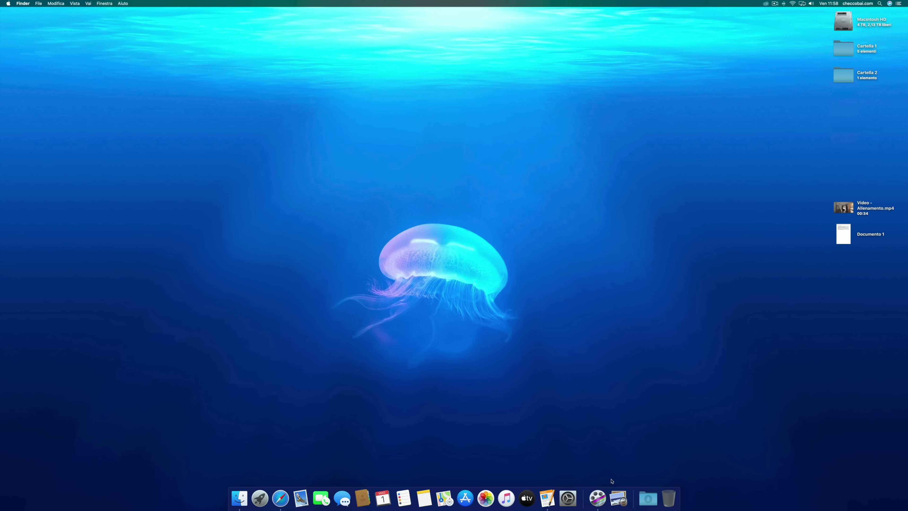
# Switch to Pages and paste two copies of the "Nuovo appuntamento" paragraph at the end of the document.
pyautogui.click(547, 498)
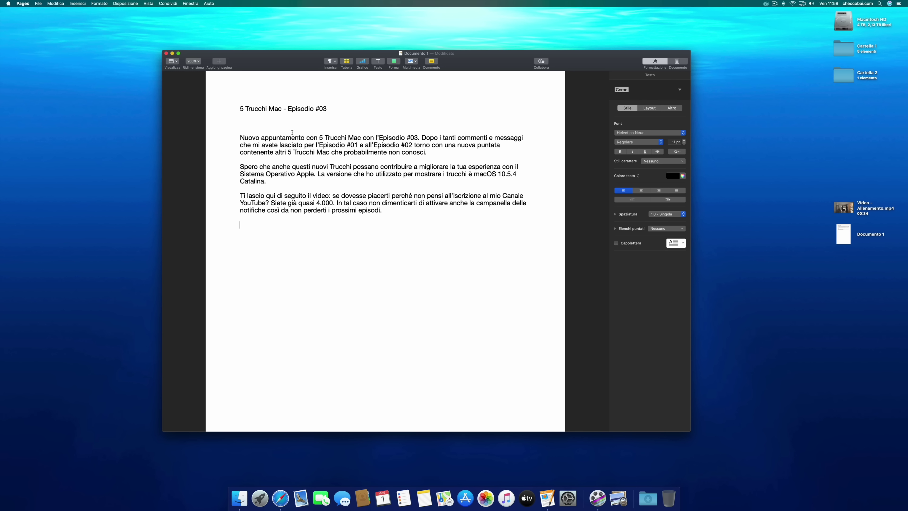
pyautogui.moveTo(240, 137); pyautogui.dragTo(438, 157)
pyautogui.press('super+c')
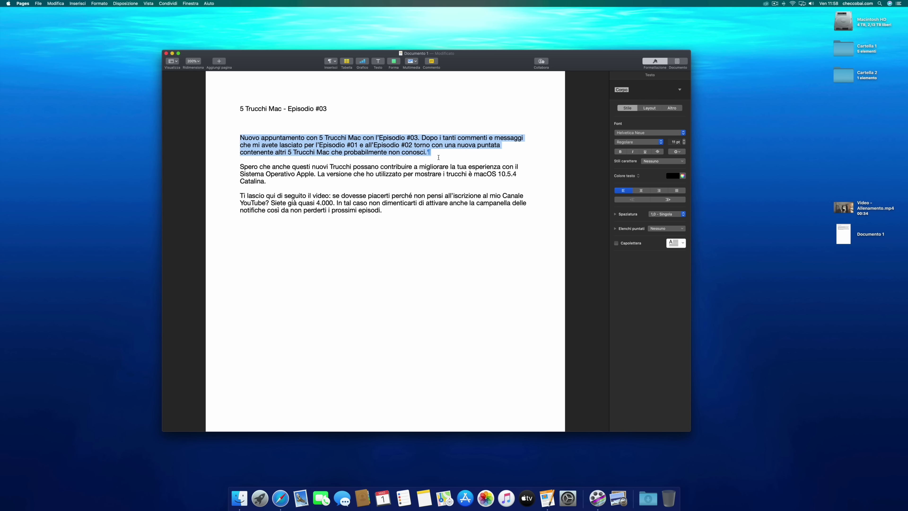
pyautogui.click(268, 224)
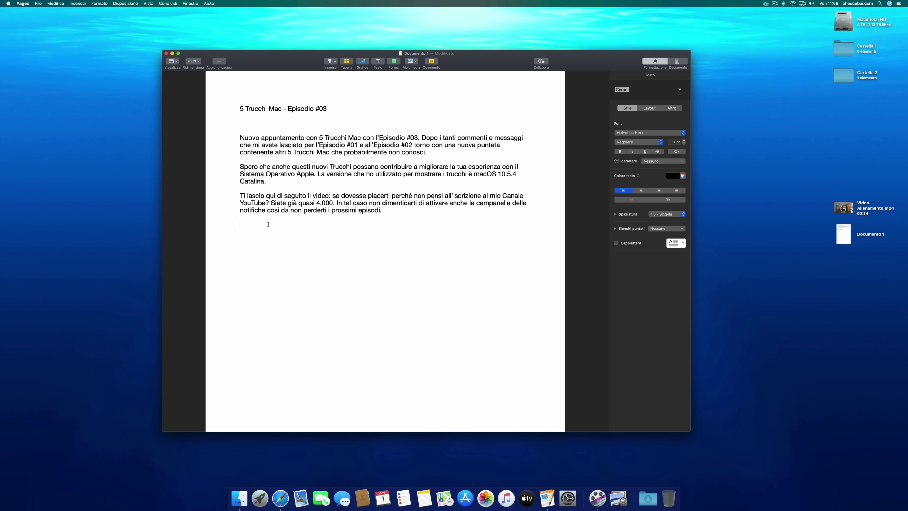
pyautogui.press('super+v')
pyautogui.press('super+v')
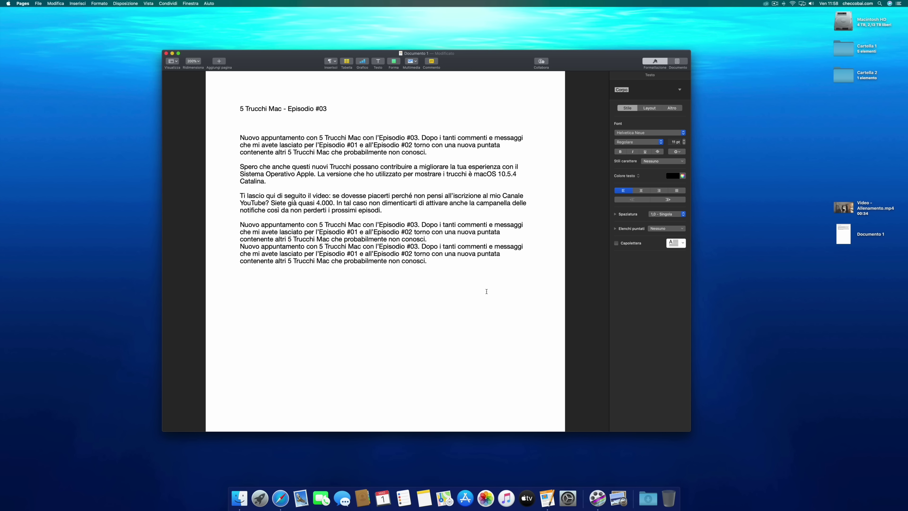
# Undo both pastes of the "Nuovo appuntamento" paragraph and close the document window.
pyautogui.press('super+z')
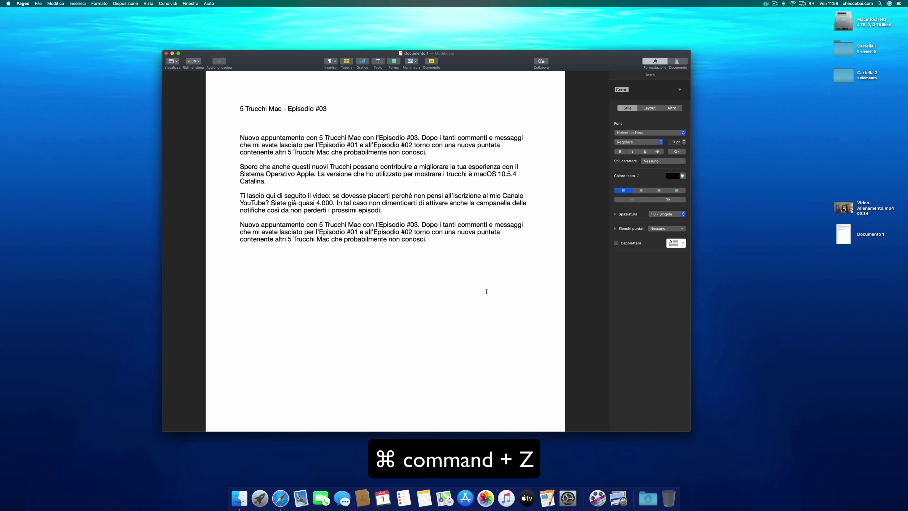
pyautogui.press('super+z')
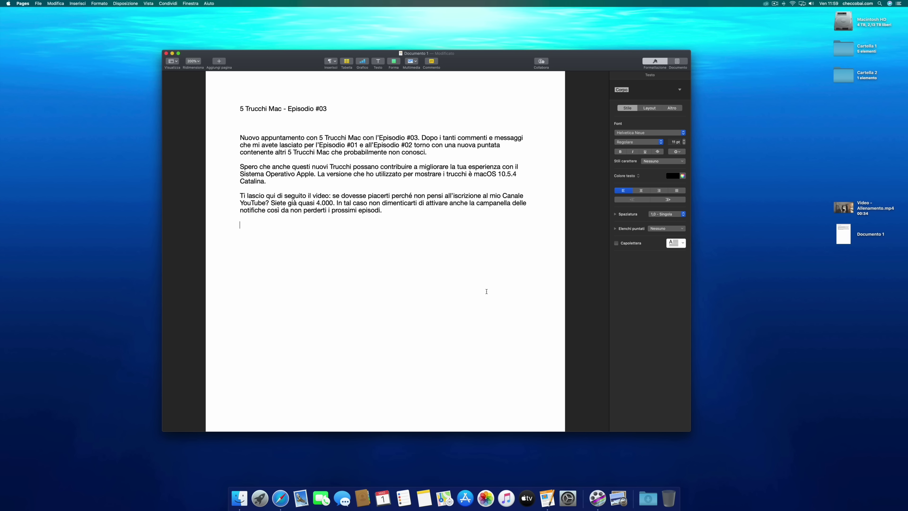
pyautogui.click(167, 53)
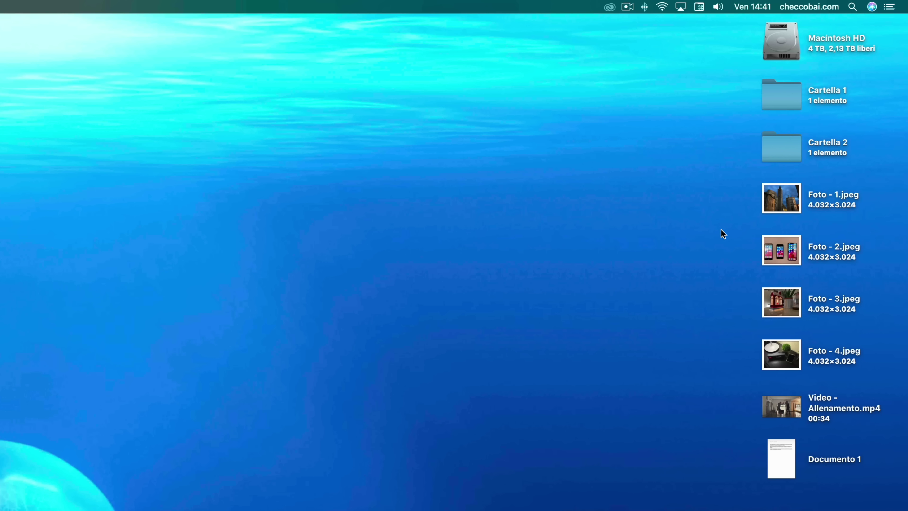
# Open Cartella 3 inside Cartella 1 and move the four desktop photos into it.
pyautogui.doubleClick(769, 101)
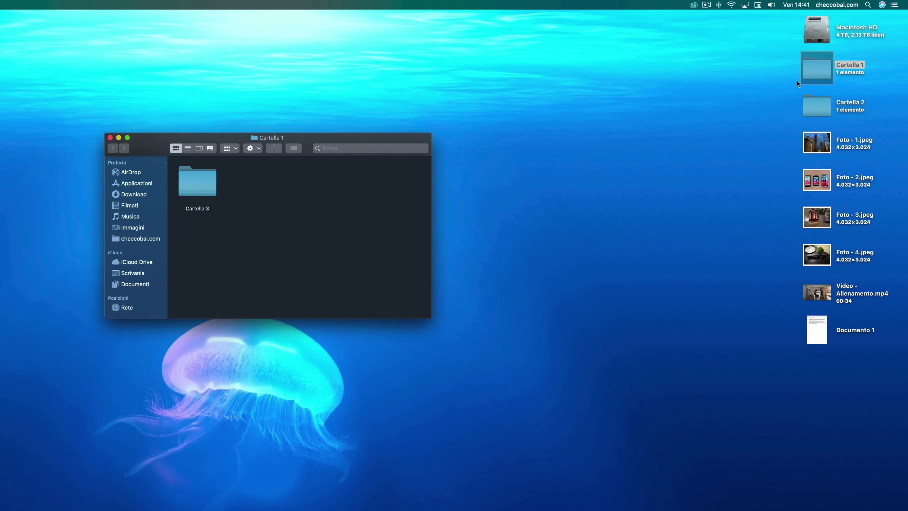
pyautogui.doubleClick(191, 188)
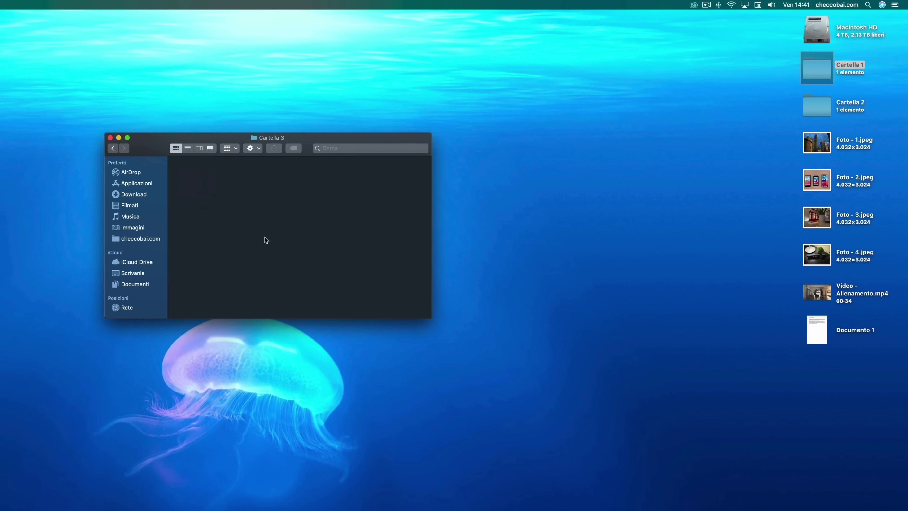
pyautogui.moveTo(768, 140); pyautogui.dragTo(276, 256)
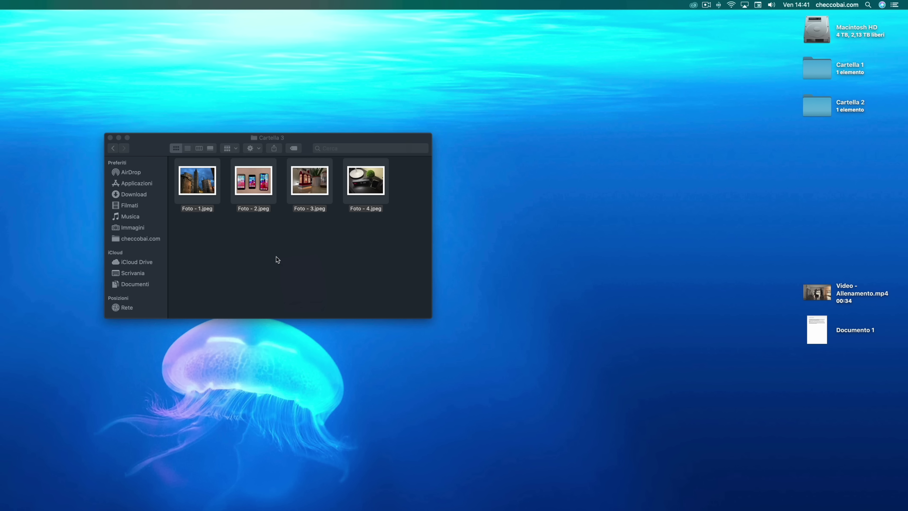
# Undo the move of the four photos into Cartella 3 and close the folder window.
pyautogui.click(358, 280)
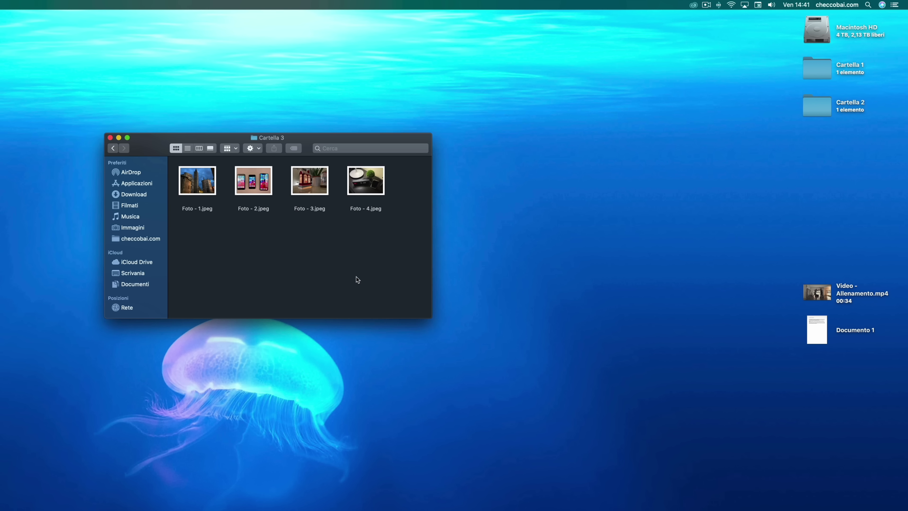
pyautogui.press('super+a')
pyautogui.press('super+z')
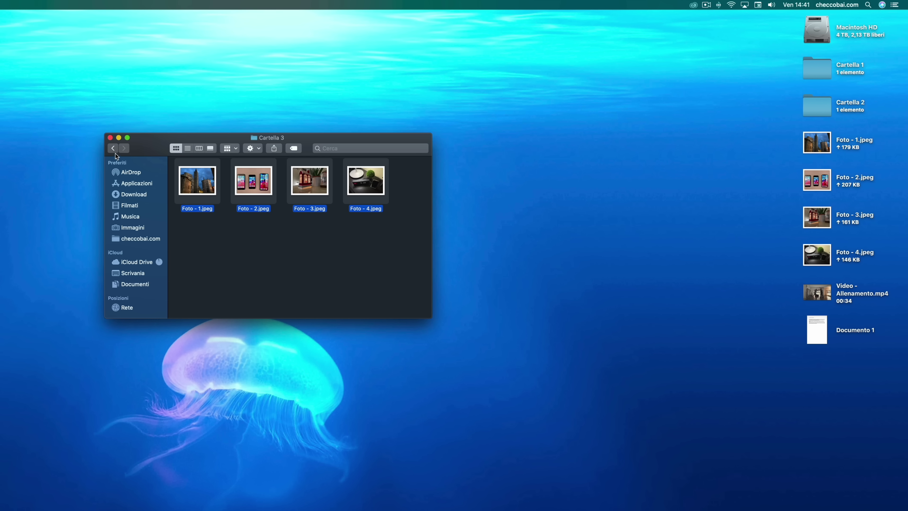
pyautogui.click(109, 137)
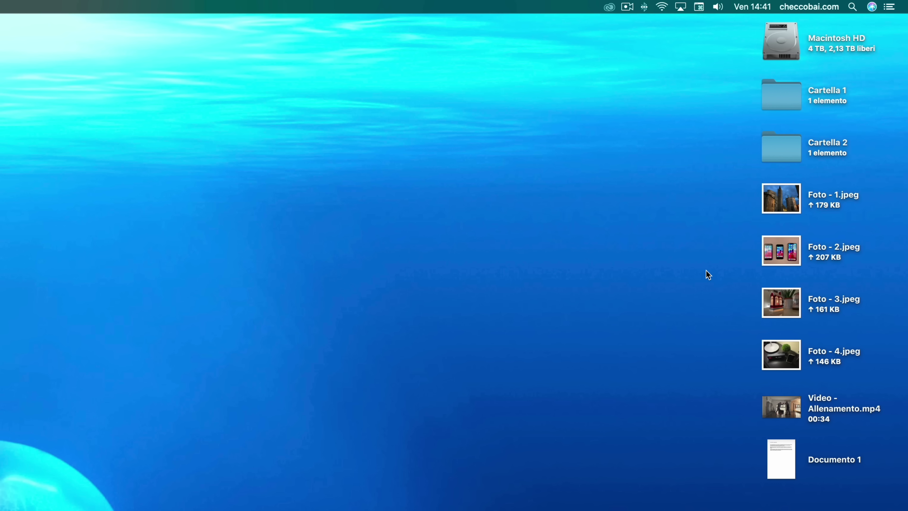
# Move the four desktop photos straight into Cartella 3 inside Cartella 1 in a single move, and close the folder window.
pyautogui.moveTo(732, 166); pyautogui.dragTo(773, 297)
pyautogui.moveTo(755, 335); pyautogui.dragTo(770, 356)
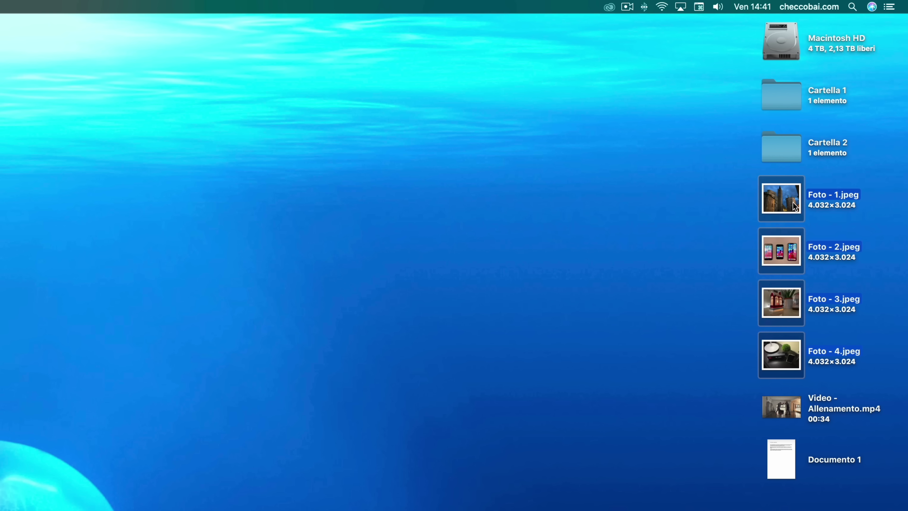
pyautogui.moveTo(785, 202); pyautogui.dragTo(605, 99)
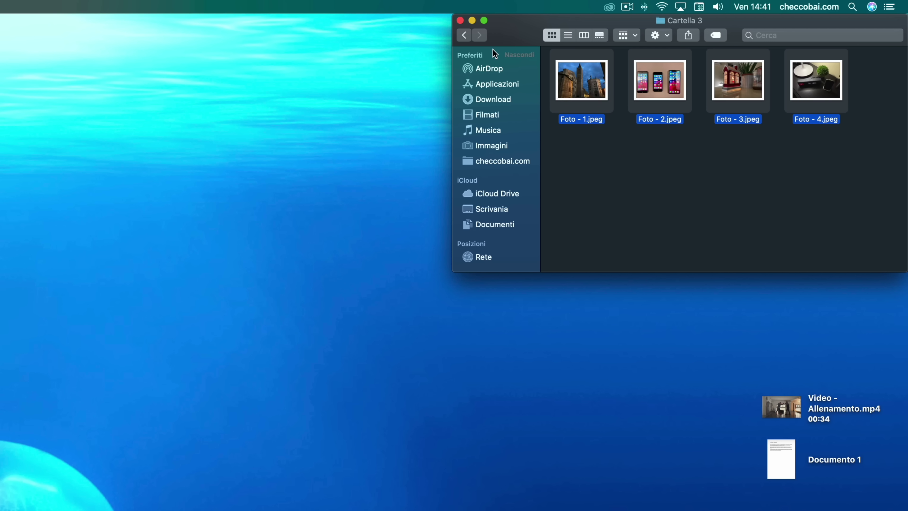
pyautogui.click(461, 20)
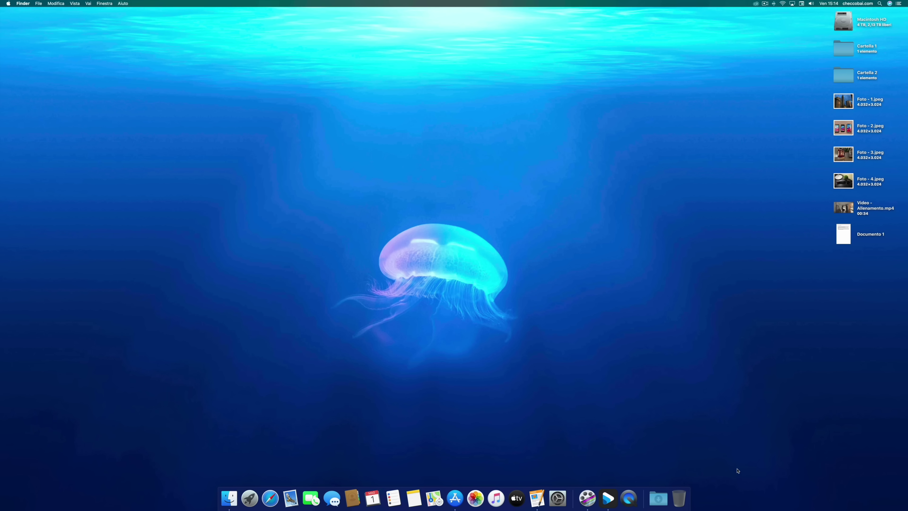
# Open Foto - 1.jpeg from the desktop in Preview and close its window.
pyautogui.doubleClick(839, 101)
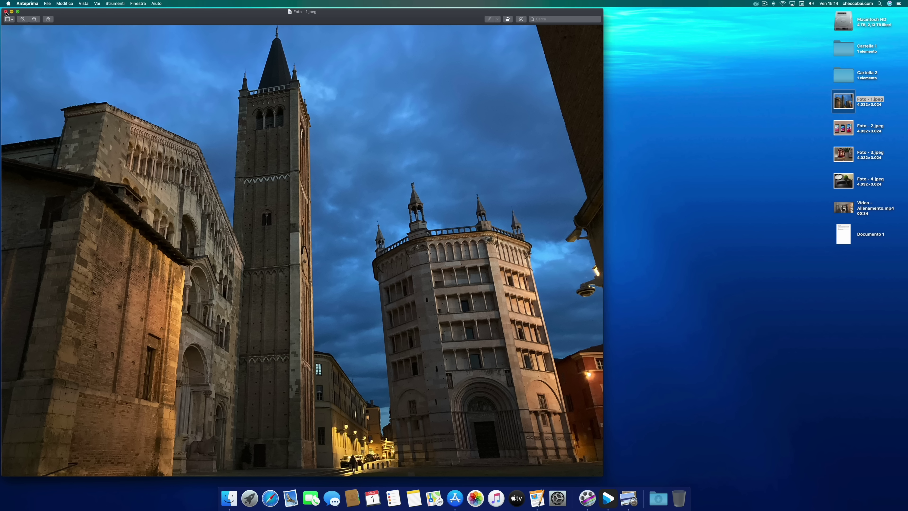
pyautogui.click(5, 12)
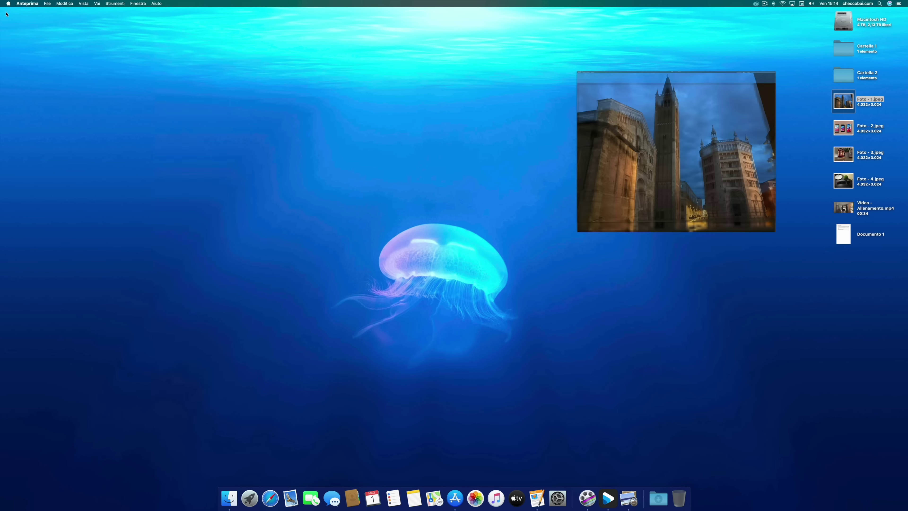
# Switch to the App Store and expand the full release notes on the GoPro Player page.
pyautogui.click(457, 500)
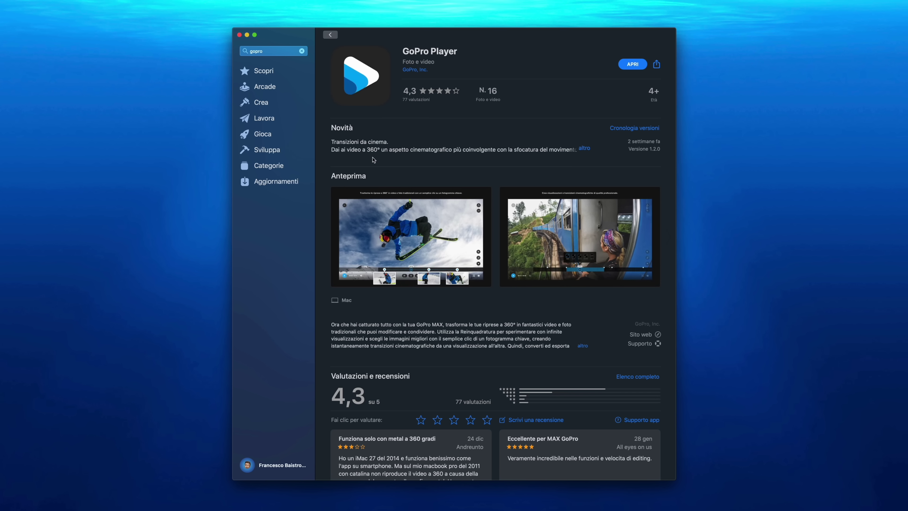
pyautogui.click(587, 149)
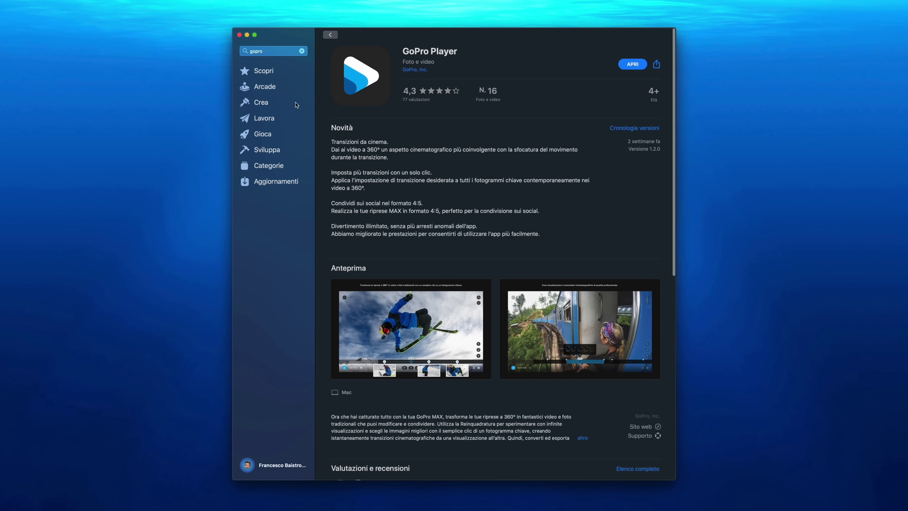
# Close the App Store window, open Video - Allenamento.mp4 from the desktop in its default player, and close the player window.
pyautogui.click(239, 35)
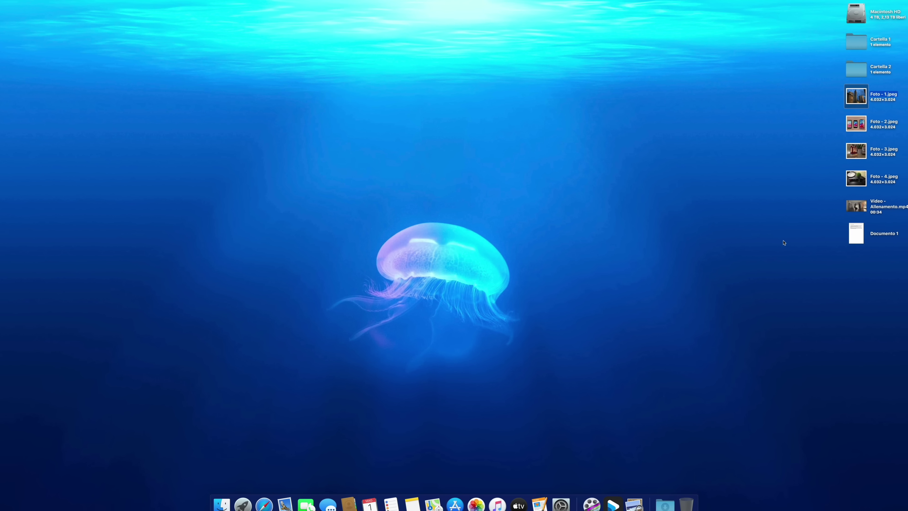
pyautogui.doubleClick(852, 213)
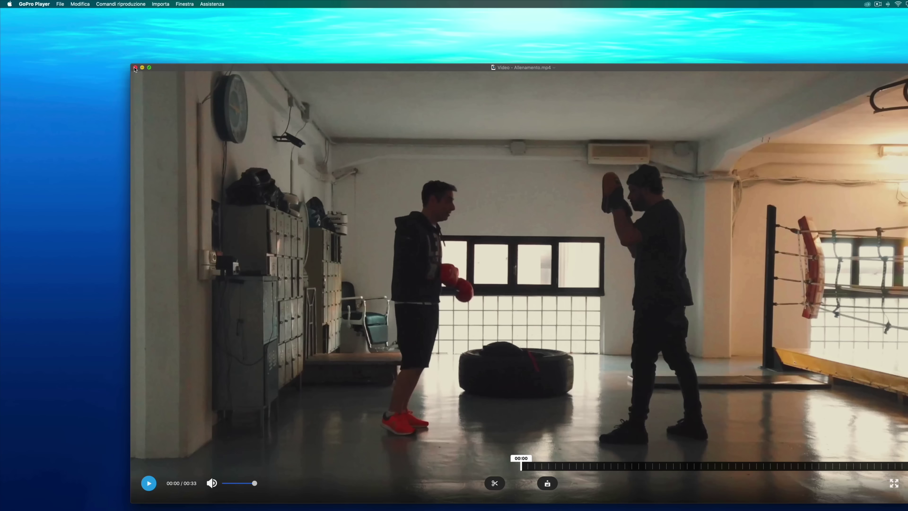
pyautogui.press('super+w')
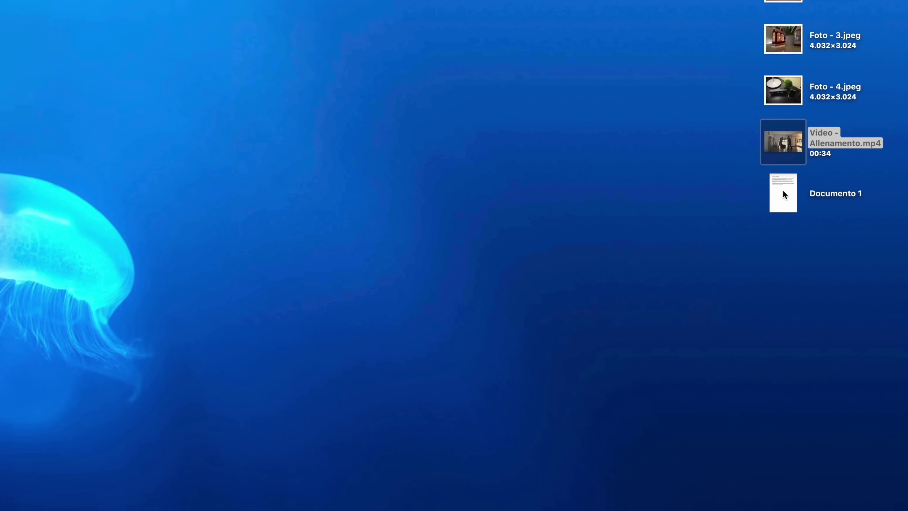
# Show the file information for Video - Allenamento.mp4 and expand its "Apri con" section.
pyautogui.moveTo(852, 215)
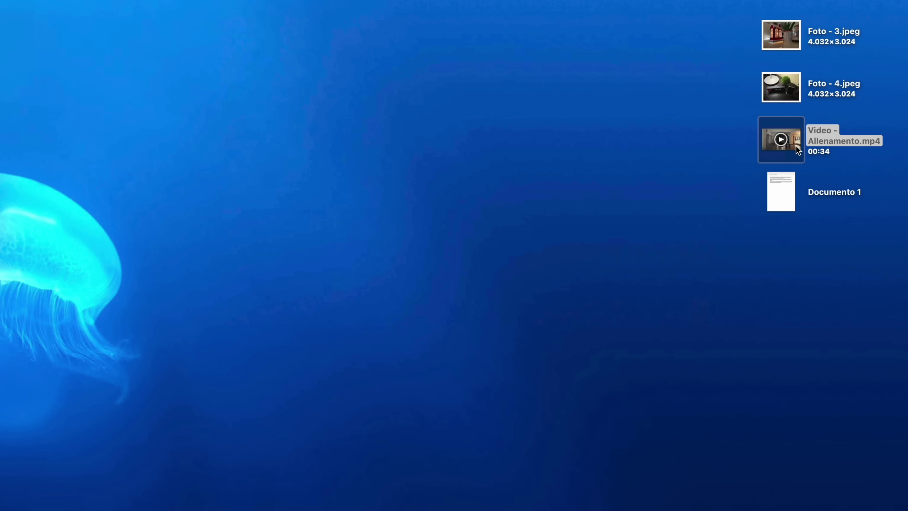
pyautogui.rightClick(798, 150)
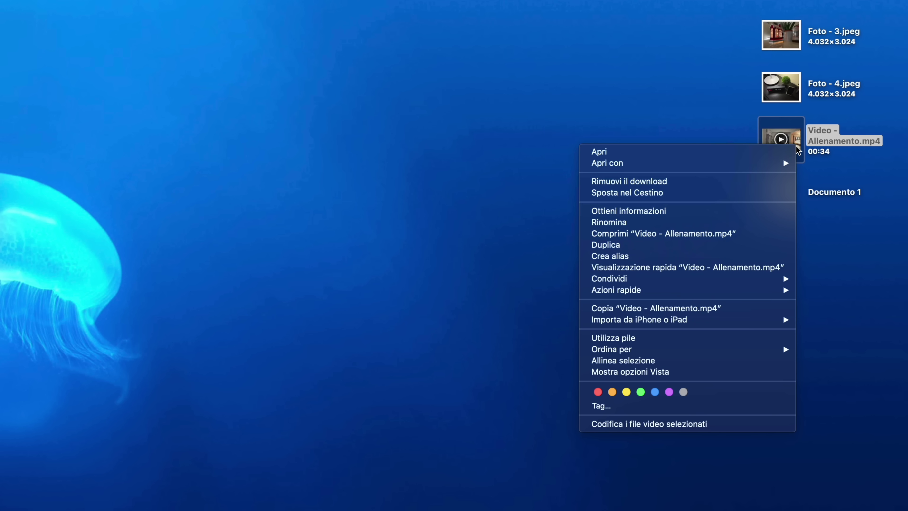
pyautogui.click(758, 212)
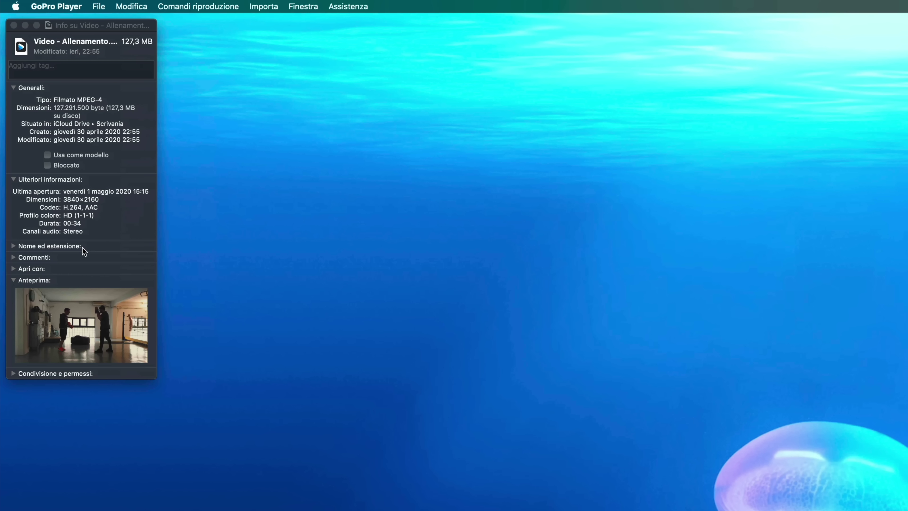
pyautogui.click(14, 269)
pyautogui.click(14, 269)
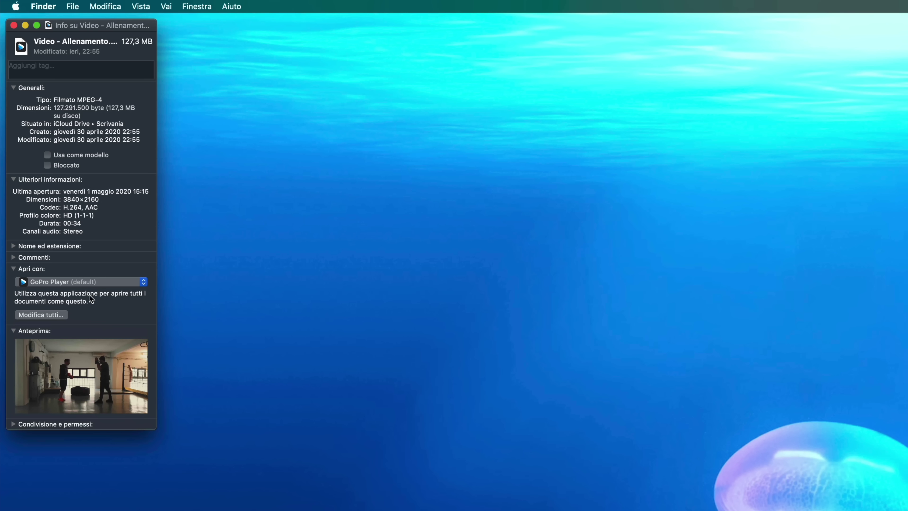
# Make QuickTime Player the default application for all .mp4 files and close the information window.
pyautogui.click(92, 283)
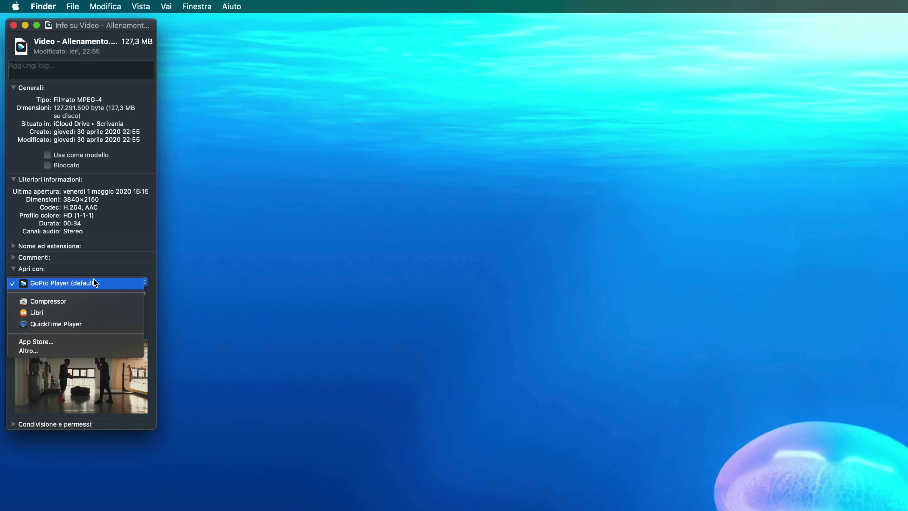
pyautogui.click(133, 329)
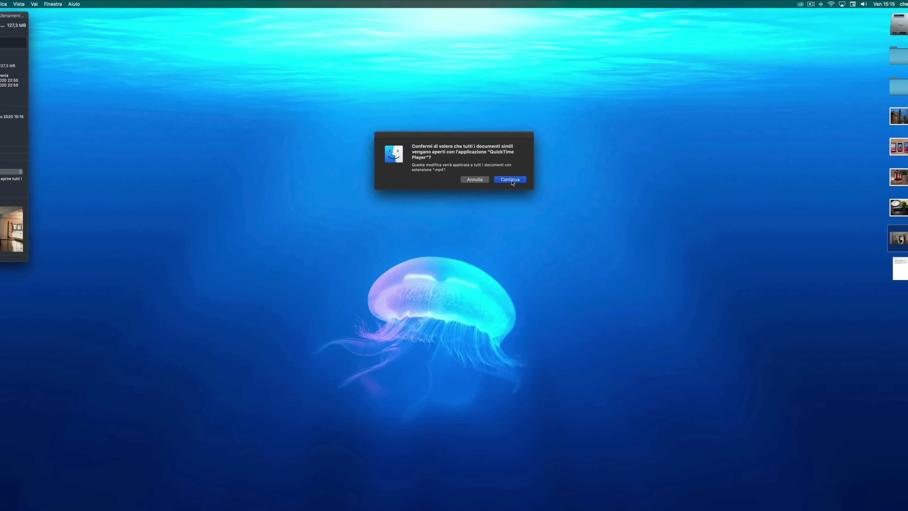
pyautogui.click(547, 295)
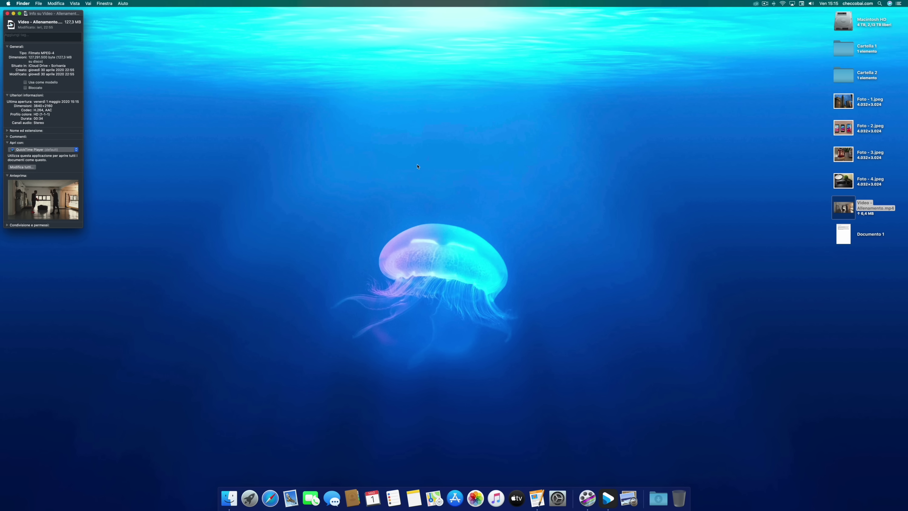
pyautogui.click(7, 14)
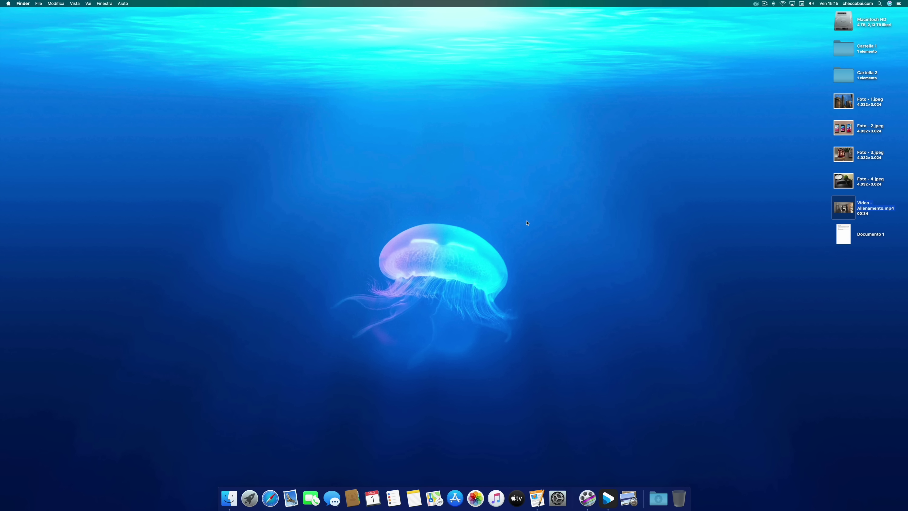
# Open Video - Allenamento.mp4 from the desktop in QuickTime Player, play it, and close its window.
pyautogui.doubleClick(853, 210)
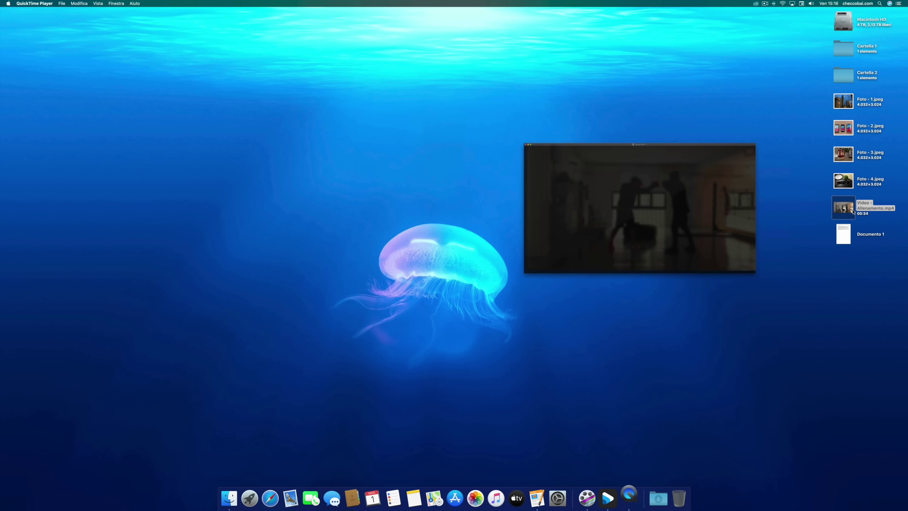
pyautogui.click(305, 306)
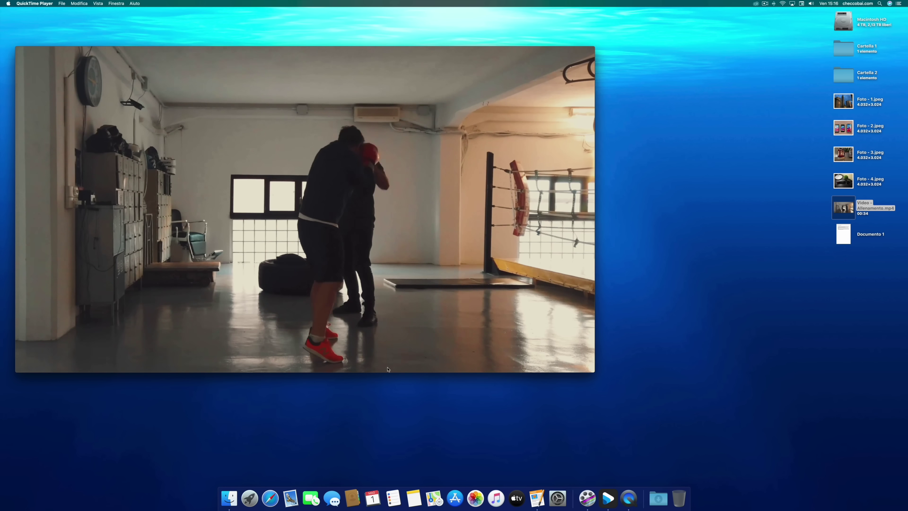
pyautogui.moveTo(24, 47)
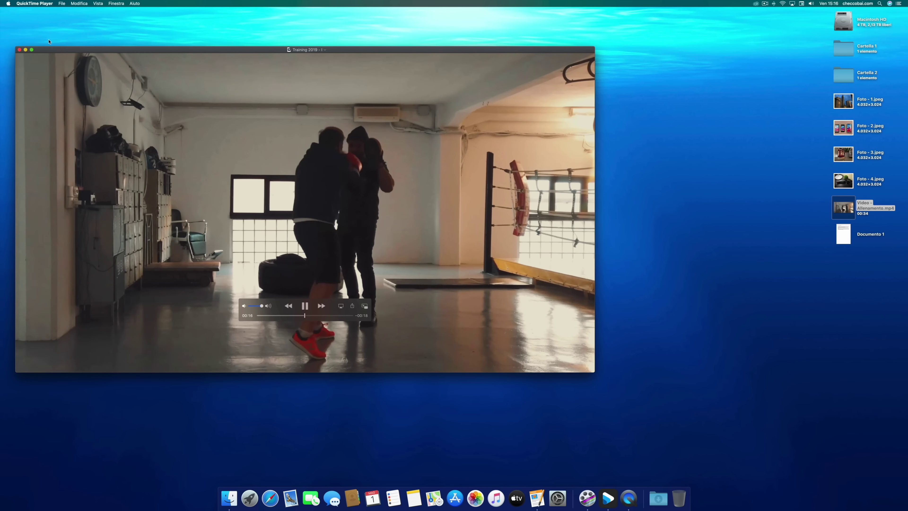
pyautogui.click(20, 50)
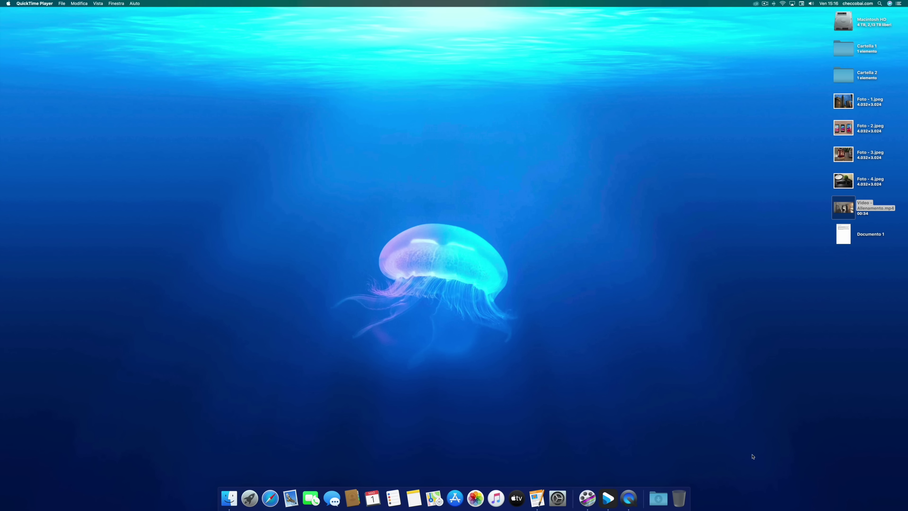